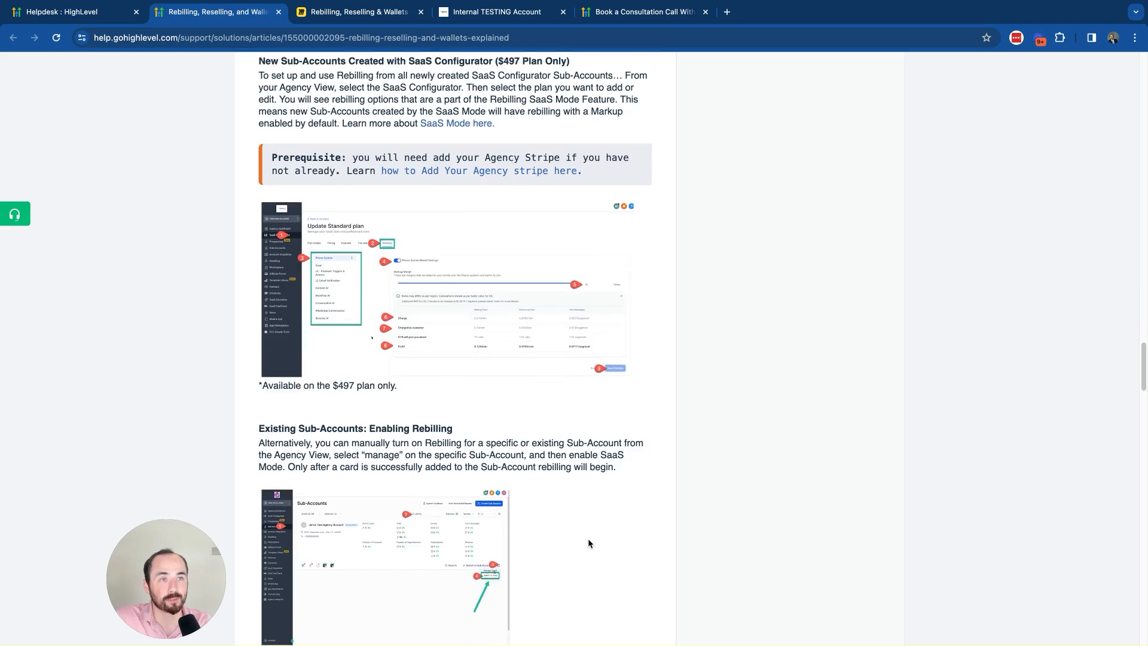
Enlarge and examine the SaaS Configurator rebilling screenshot in the section on new sub-accounts, closing the enlarged view when done
scroll(588, 548, "up", 3)
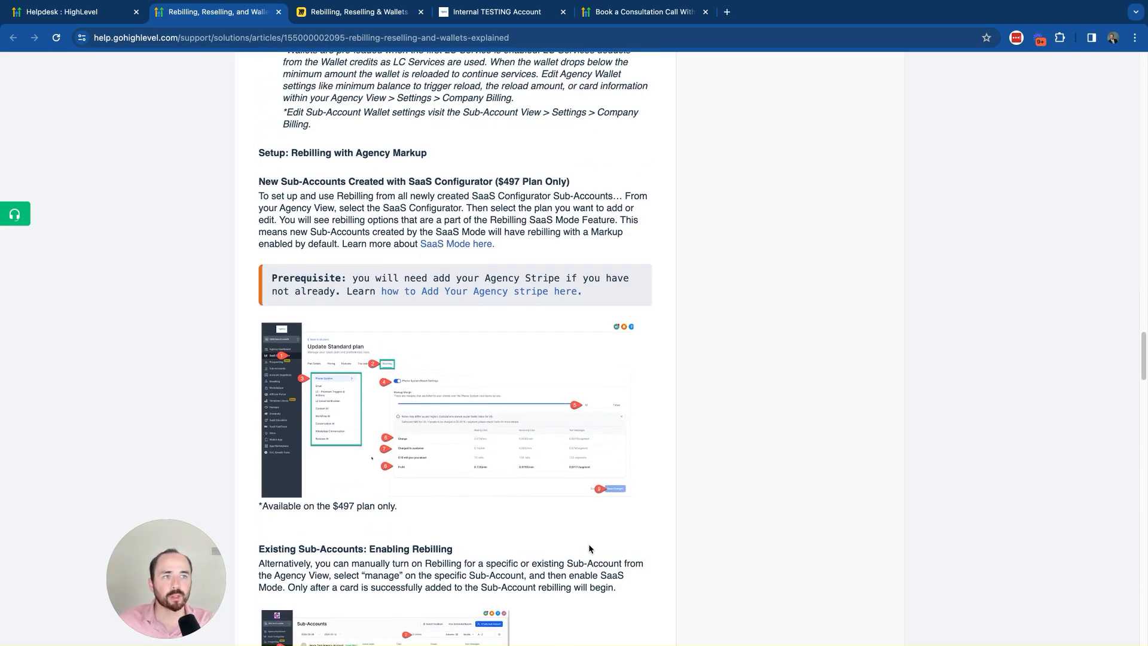
left_click(580, 408)
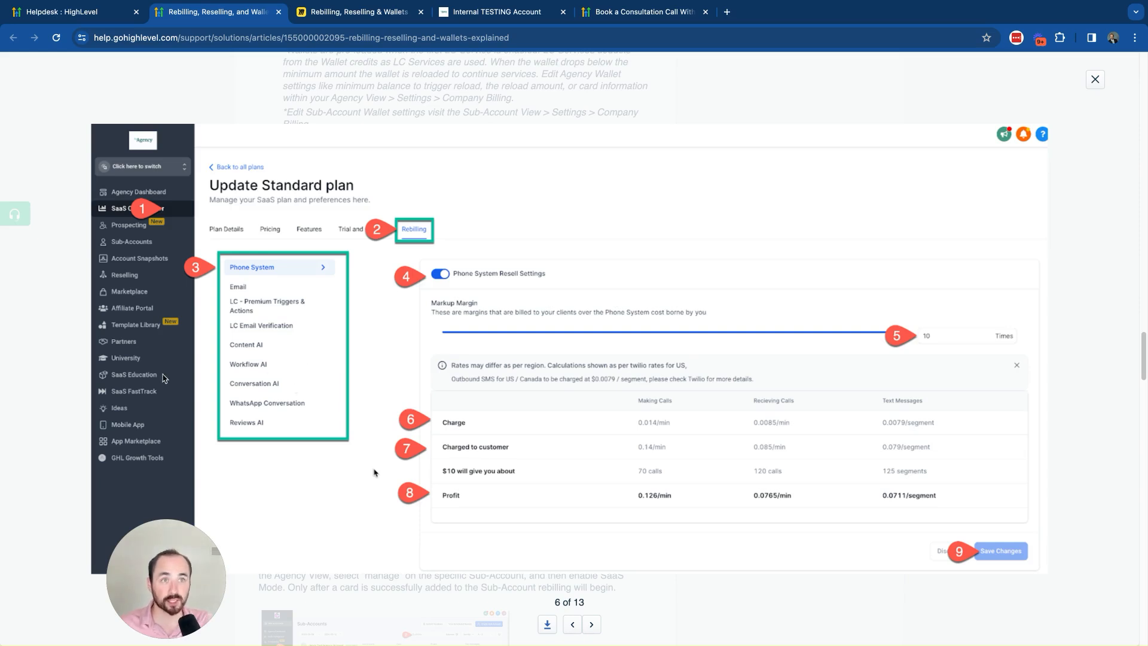
left_click(38, 374)
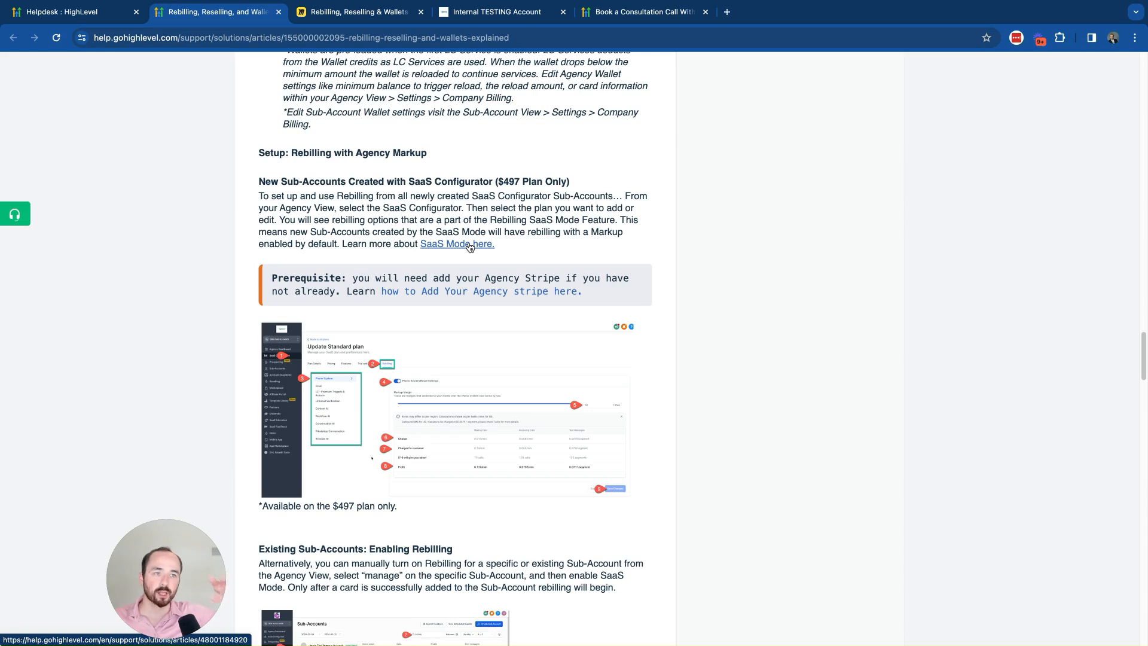
left_click(469, 382)
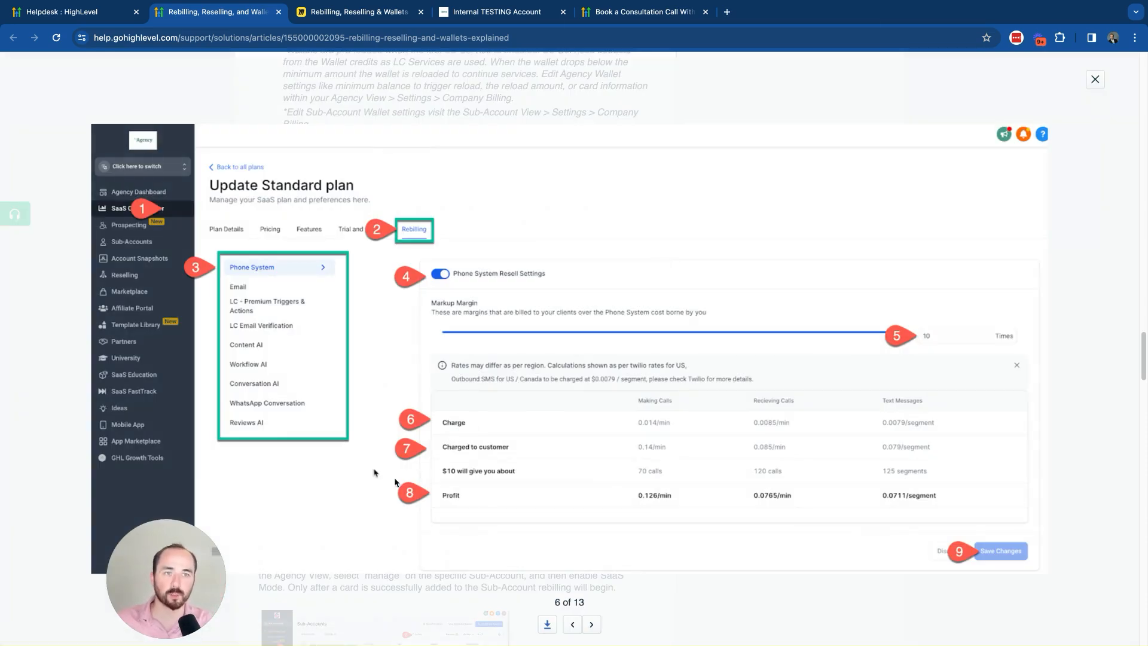
left_click(76, 474)
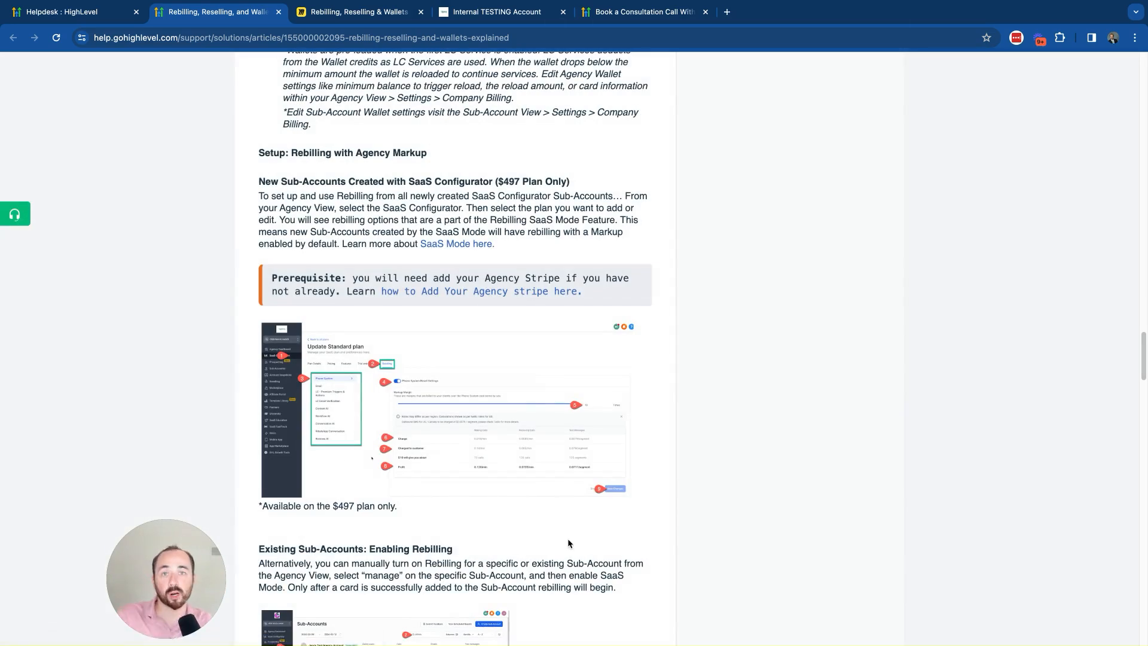
Examine the enlarged screenshots on enabling rebilling for existing sub-accounts, and read on to the Direct Deployment section
scroll(437, 424, "down", 1)
scroll(437, 423, "down", 7)
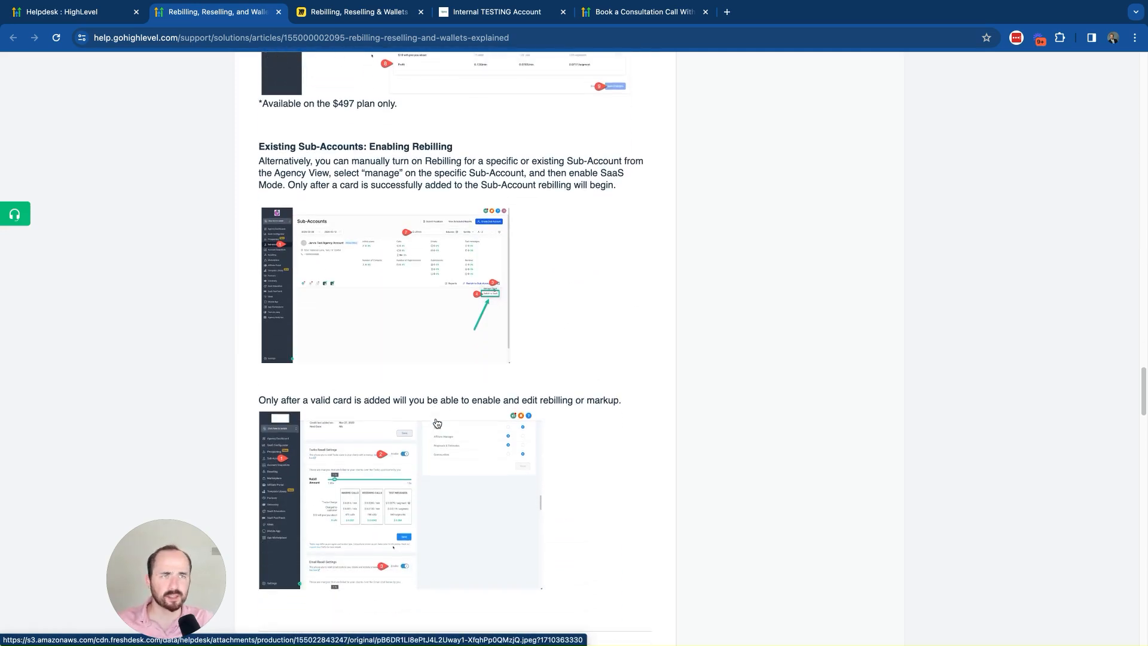
left_click(370, 301)
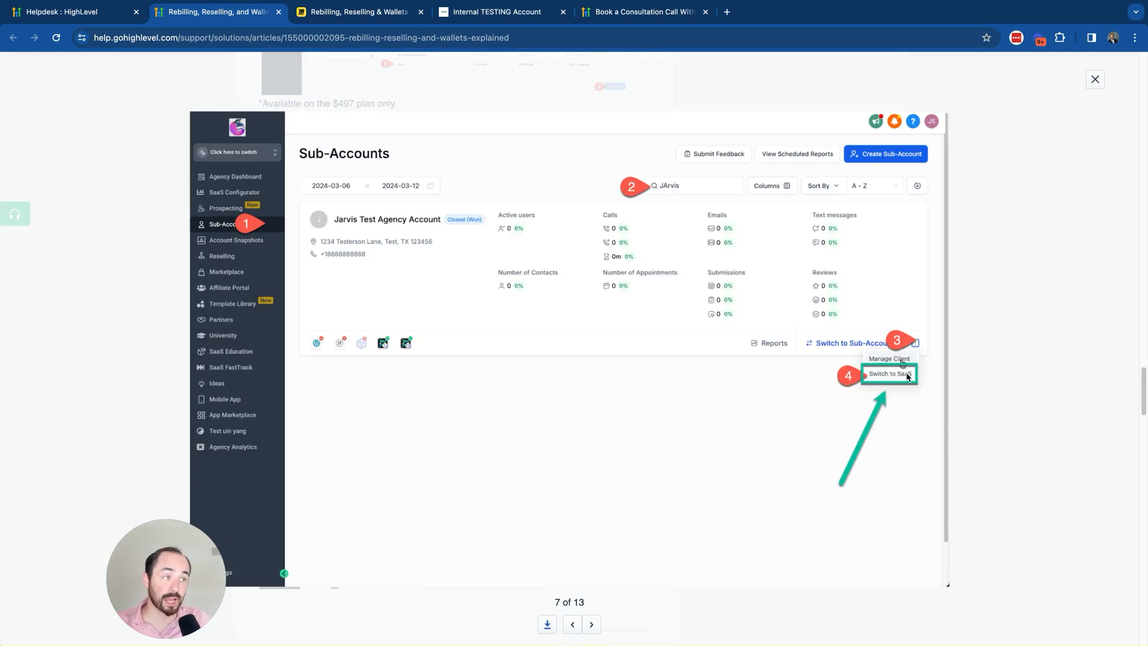
left_click(1028, 451)
scroll(686, 527, "down", 4)
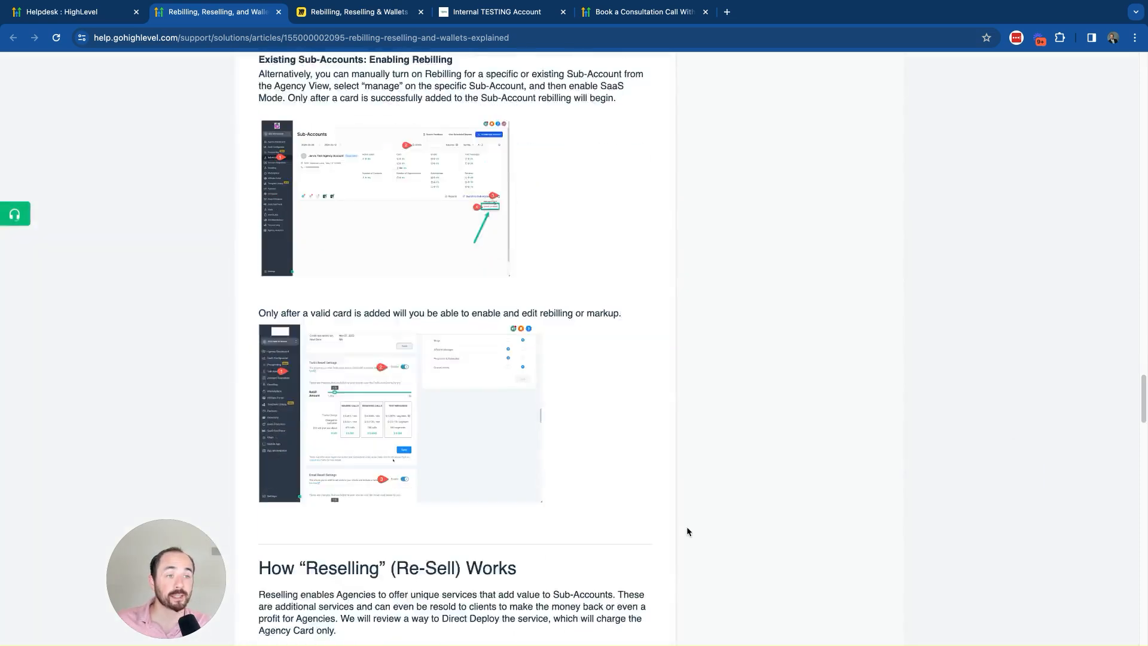
left_click(423, 366)
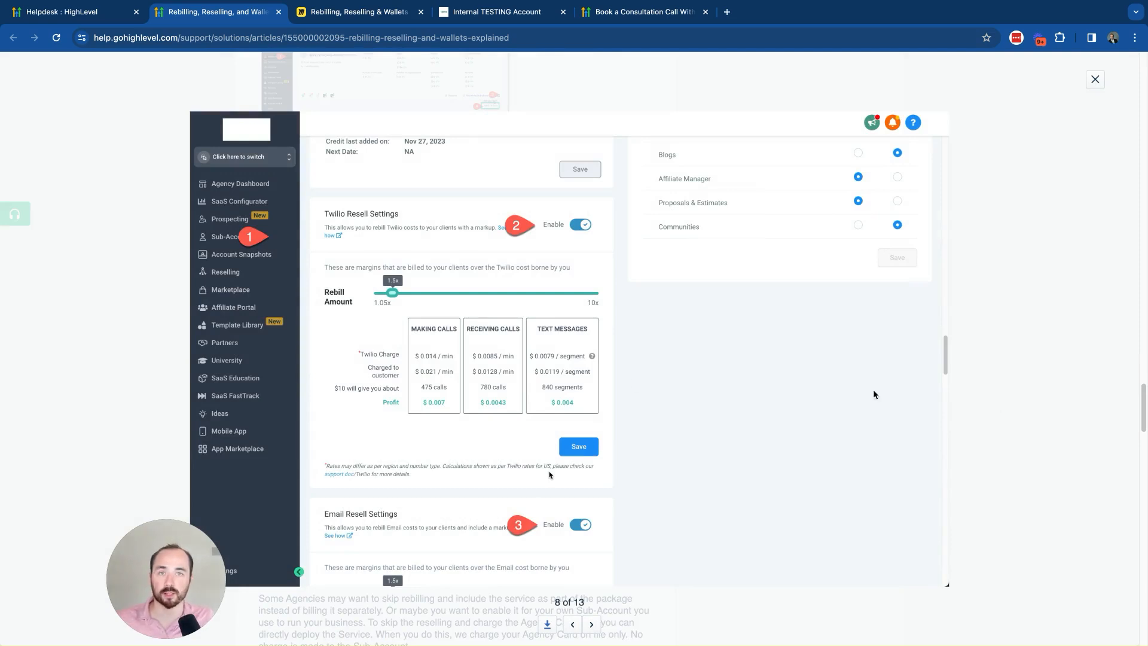
left_click(1087, 350)
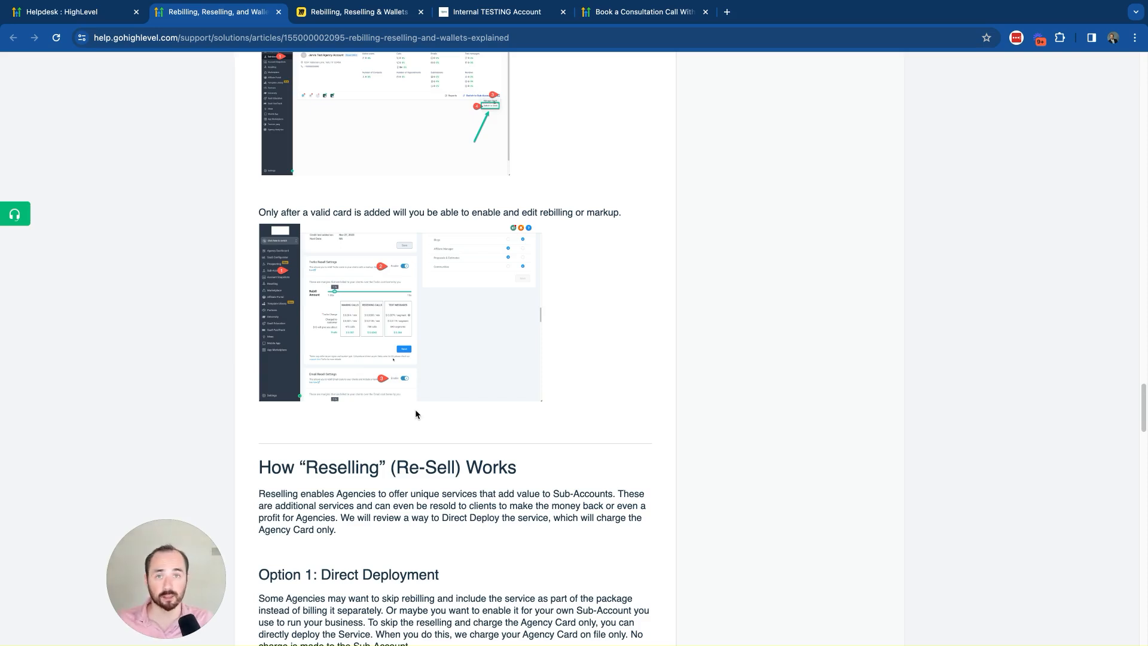
scroll(415, 413, "down", 4)
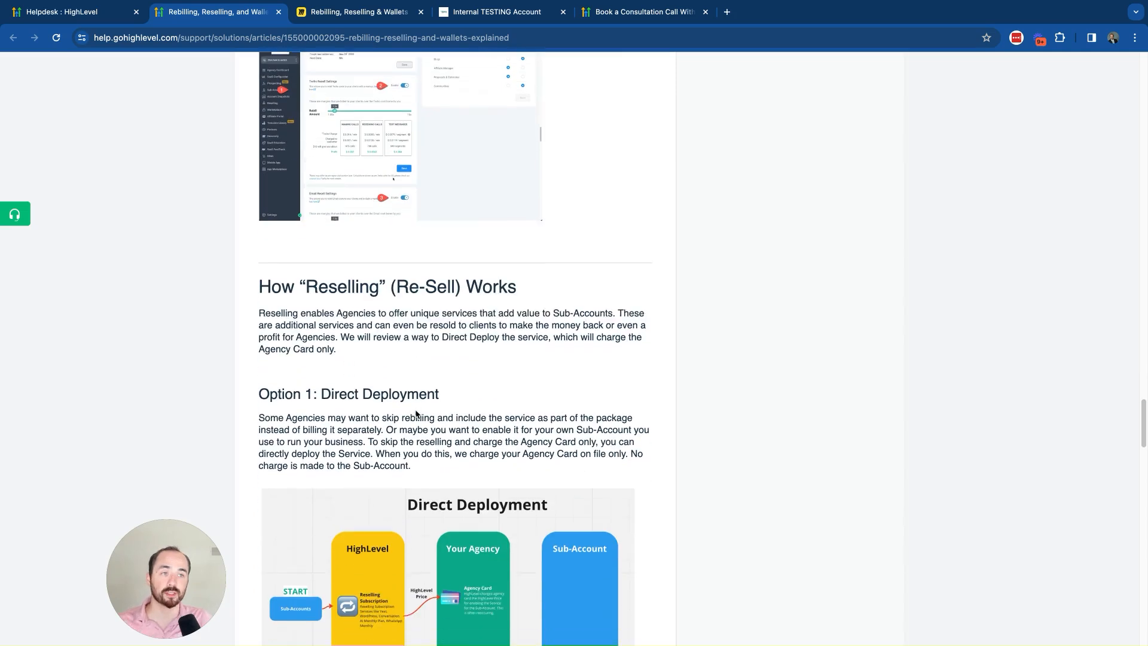
scroll(415, 414, "down", 1)
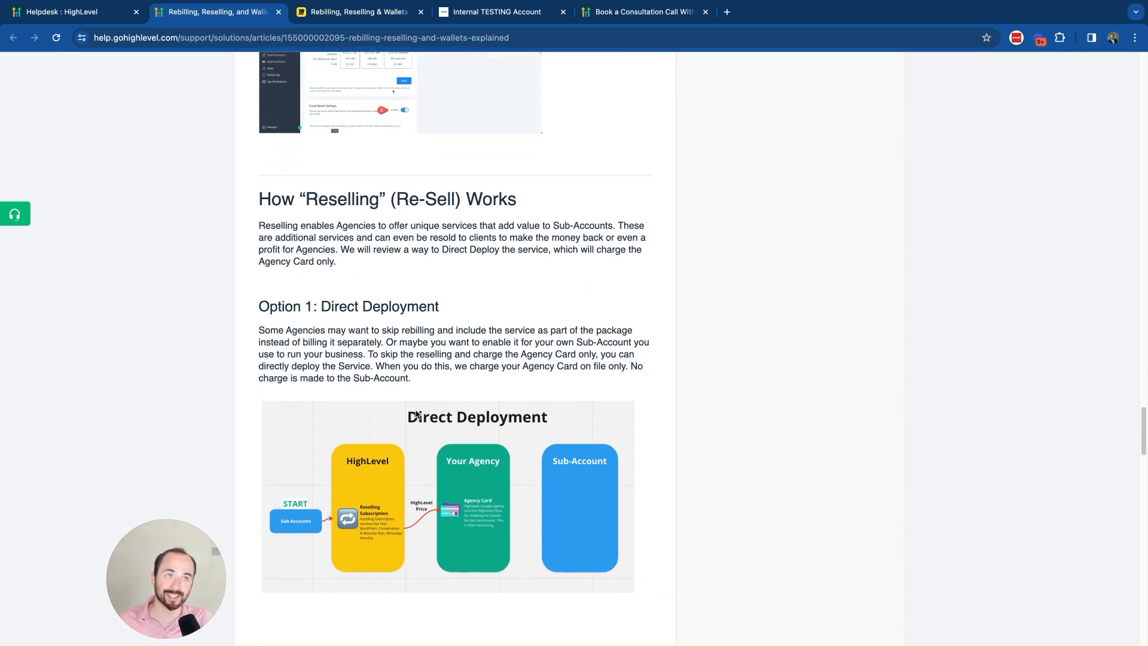
Switch to the HighLevel app, go to the agency view and open the Reselling page
left_click(489, 12)
left_click(77, 100)
left_click(194, 138)
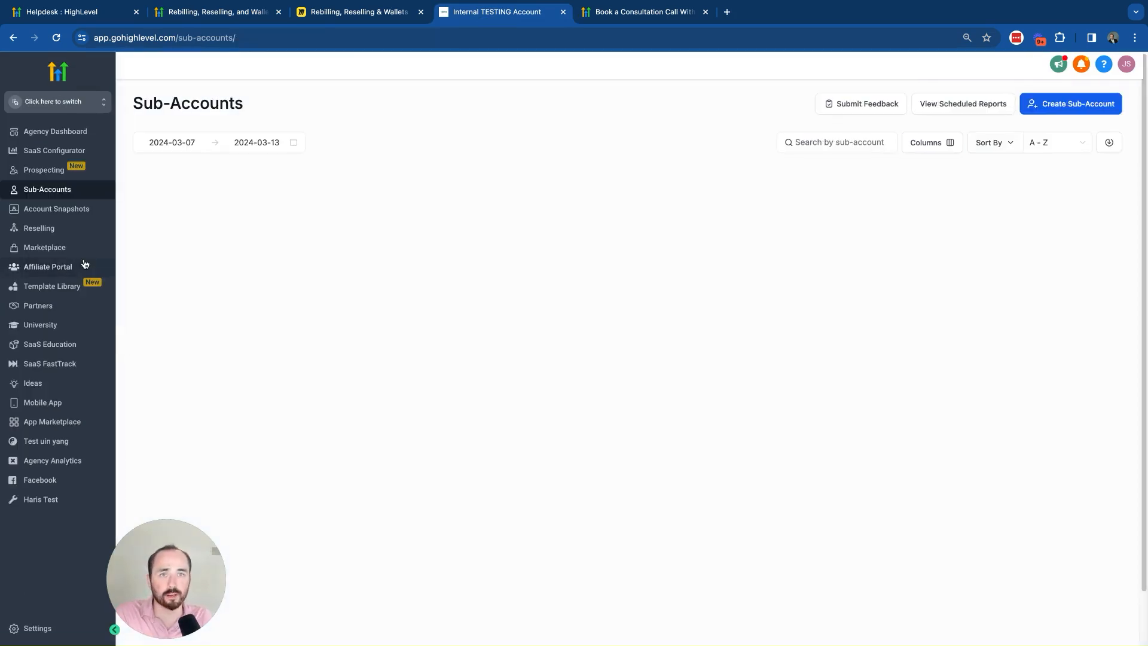
left_click(68, 248)
left_click(60, 228)
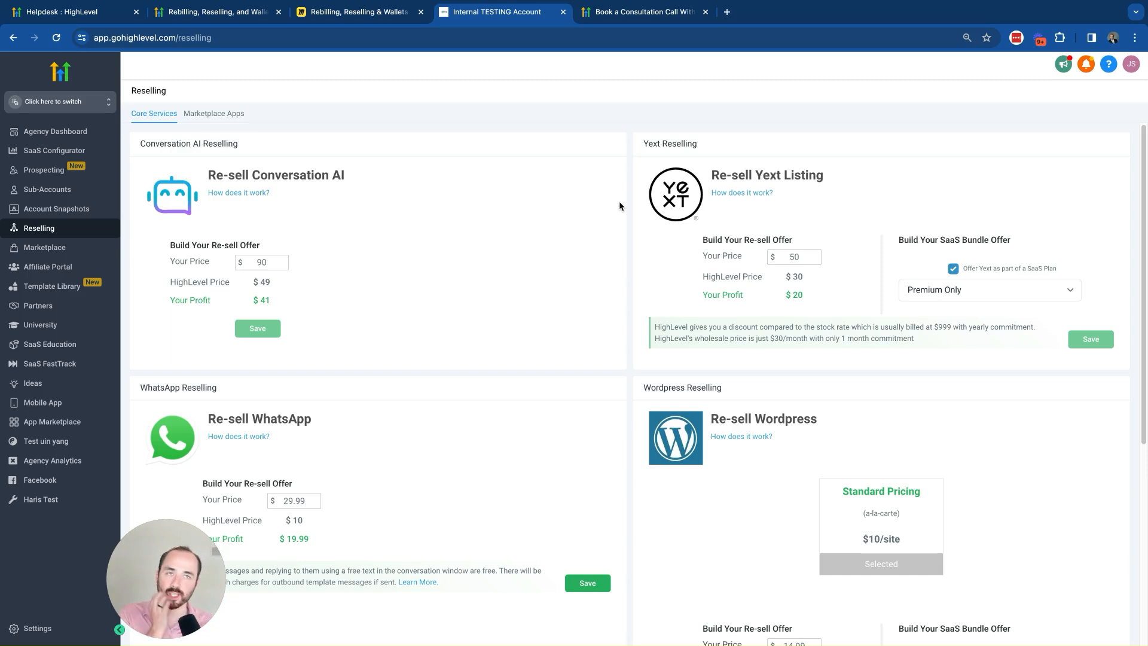
Return to the help article and review it from the no-rebilling scenario through to the Direct Deployment option
left_click(252, 13)
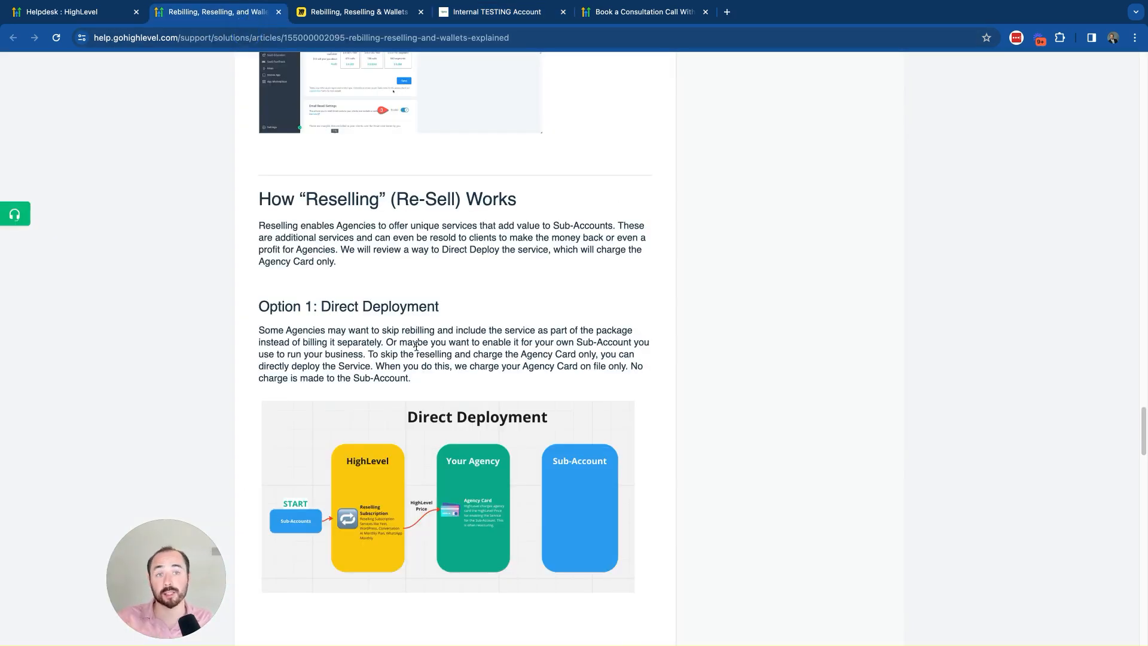
scroll(416, 346, "up", 15)
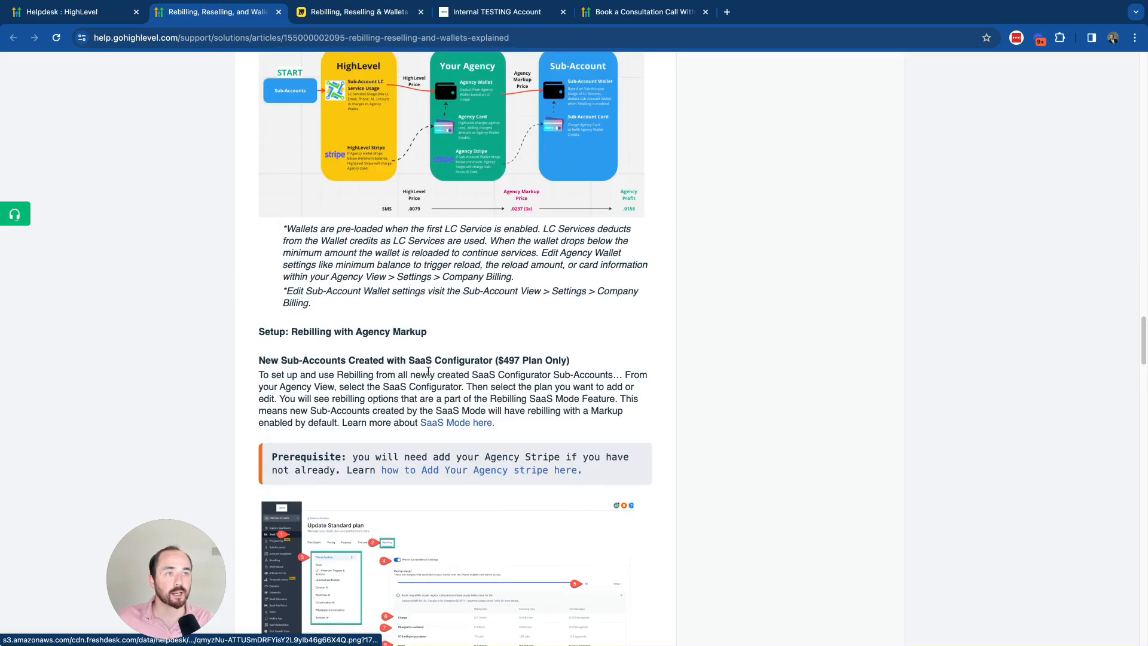
scroll(428, 371, "up", 15)
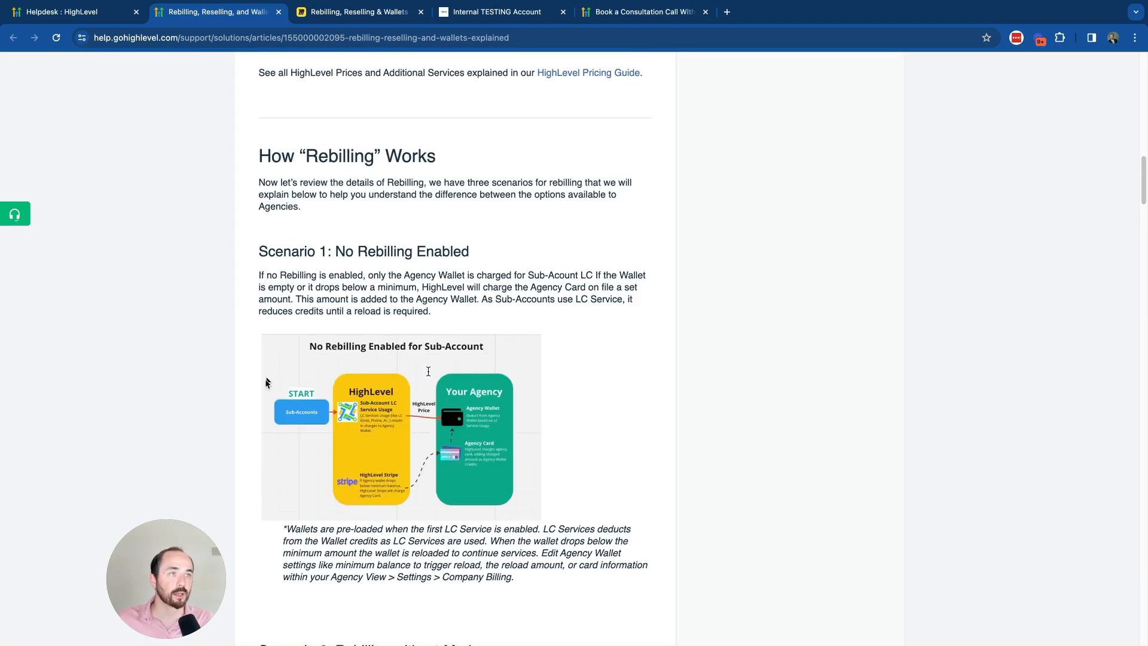
scroll(487, 401, "down", 10)
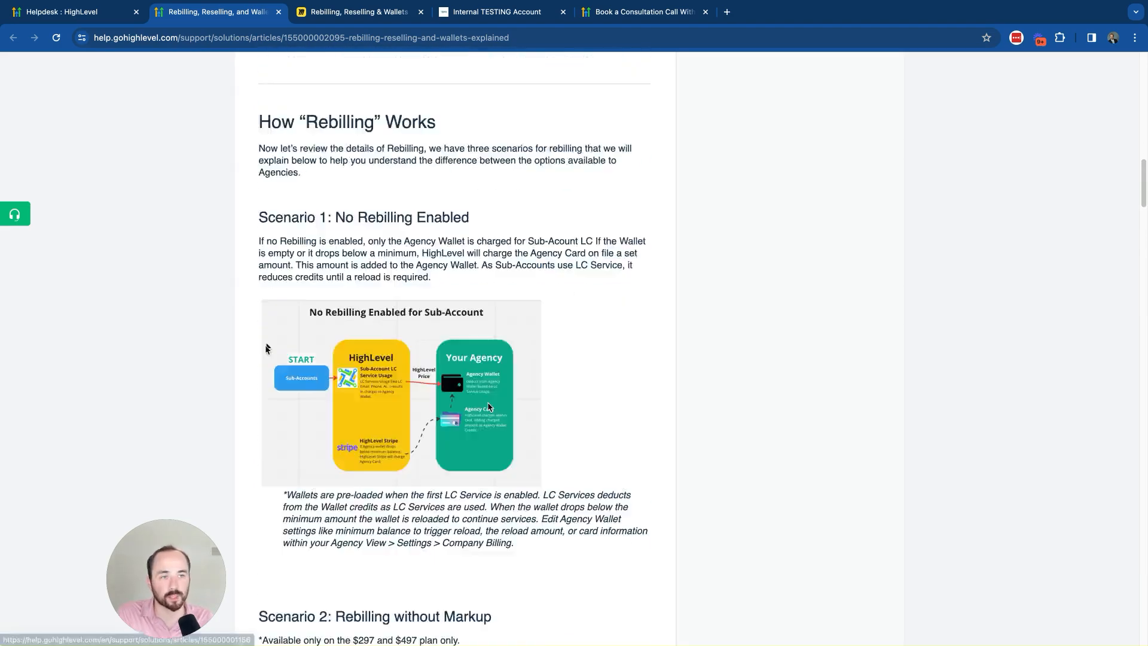
scroll(488, 408, "down", 15)
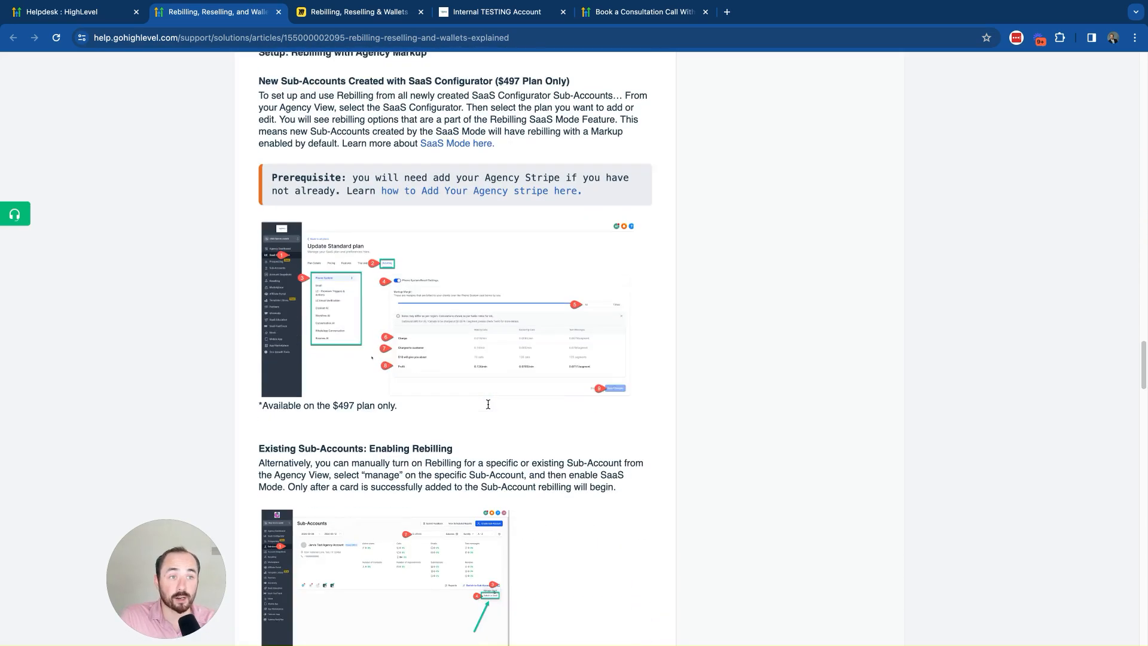
scroll(488, 404, "up", 3)
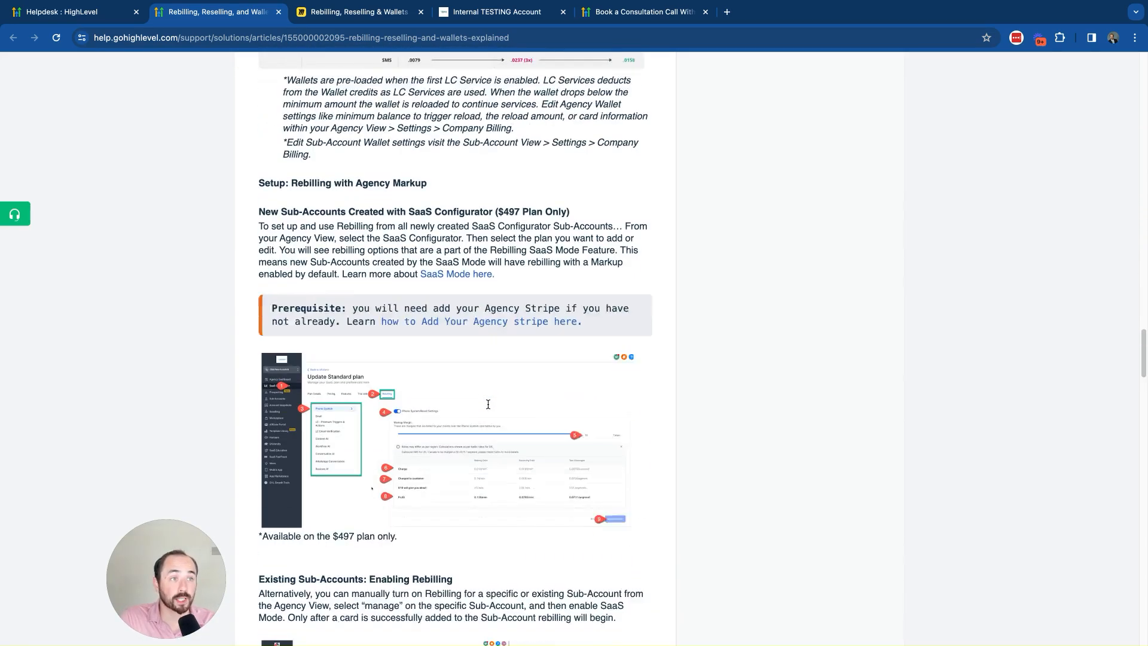
scroll(488, 405, "down", 5)
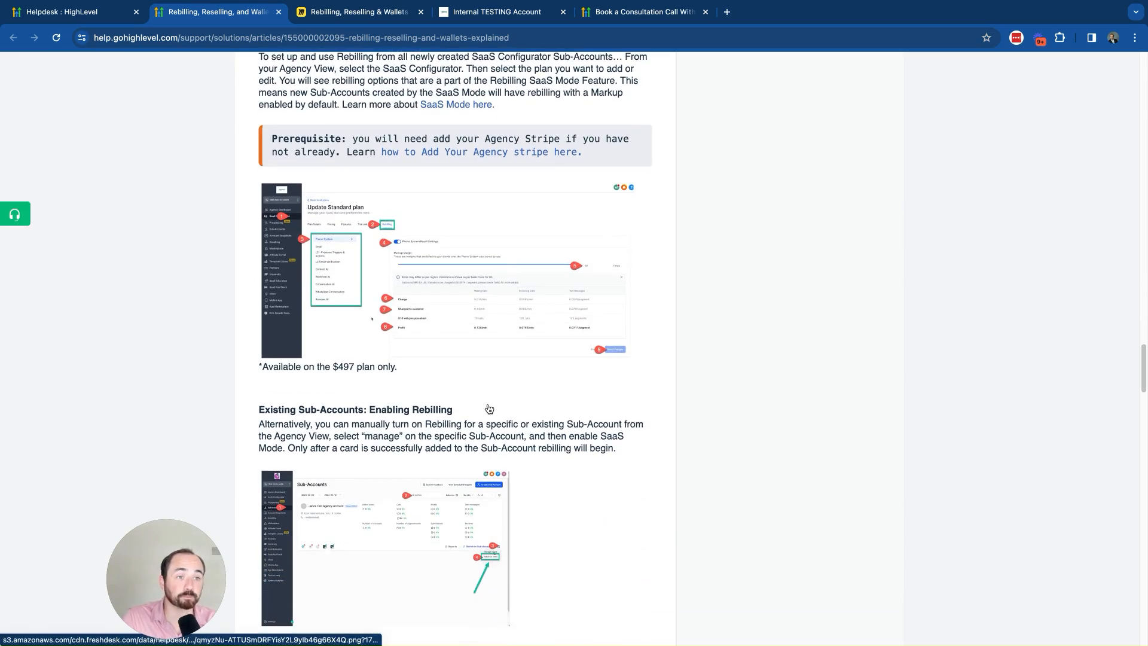
scroll(488, 408, "down", 18)
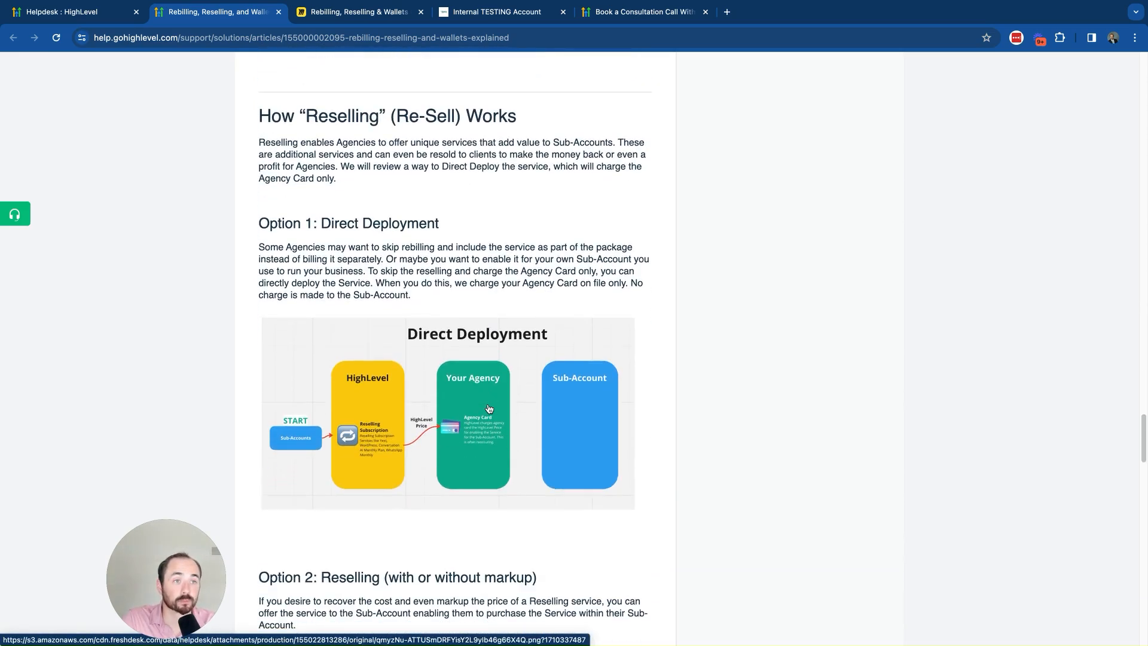
In the HighLevel app, switch to the test agency sub-account and open its WhatsApp subscription settings
left_click(486, 17)
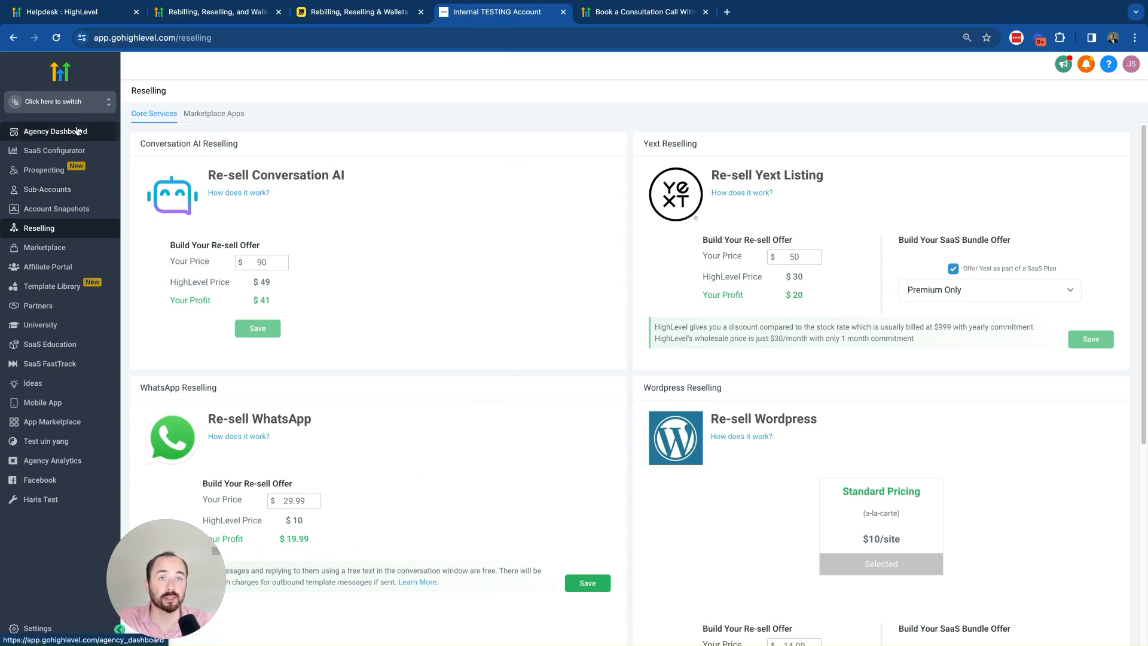
left_click(88, 108)
left_click(231, 157)
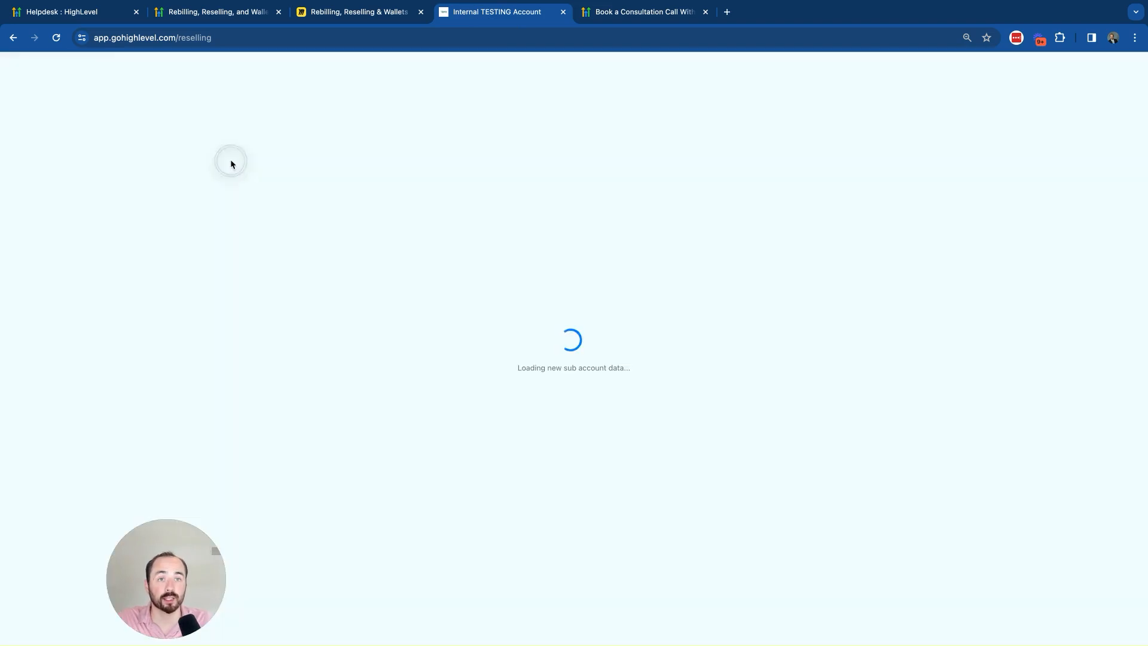
left_click(39, 631)
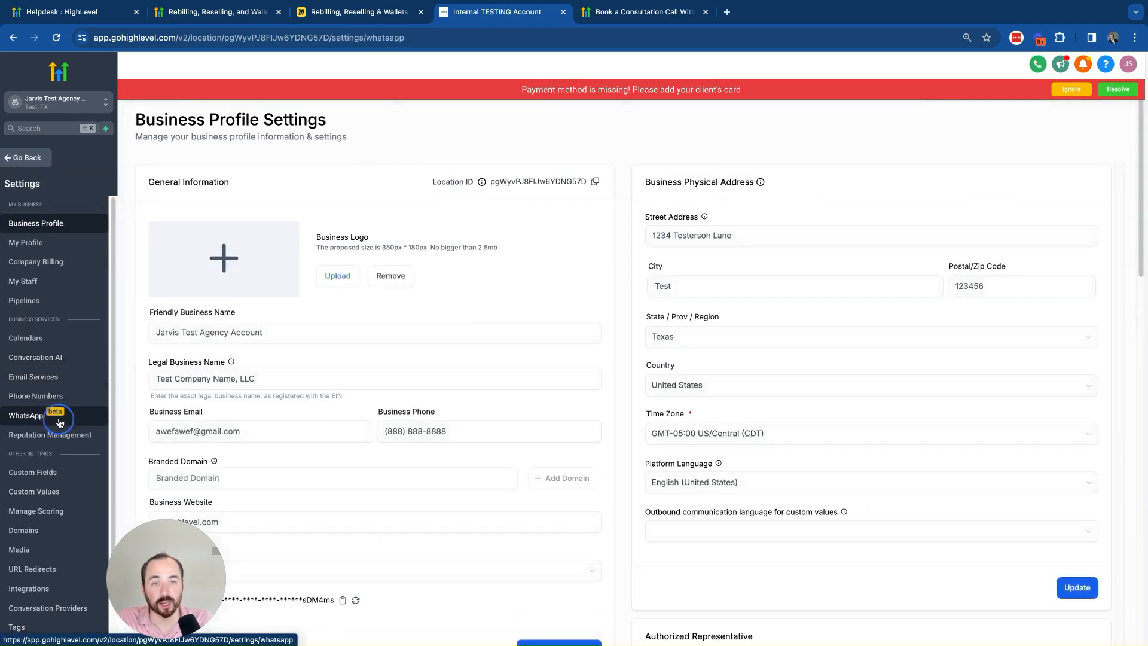
left_click(27, 415)
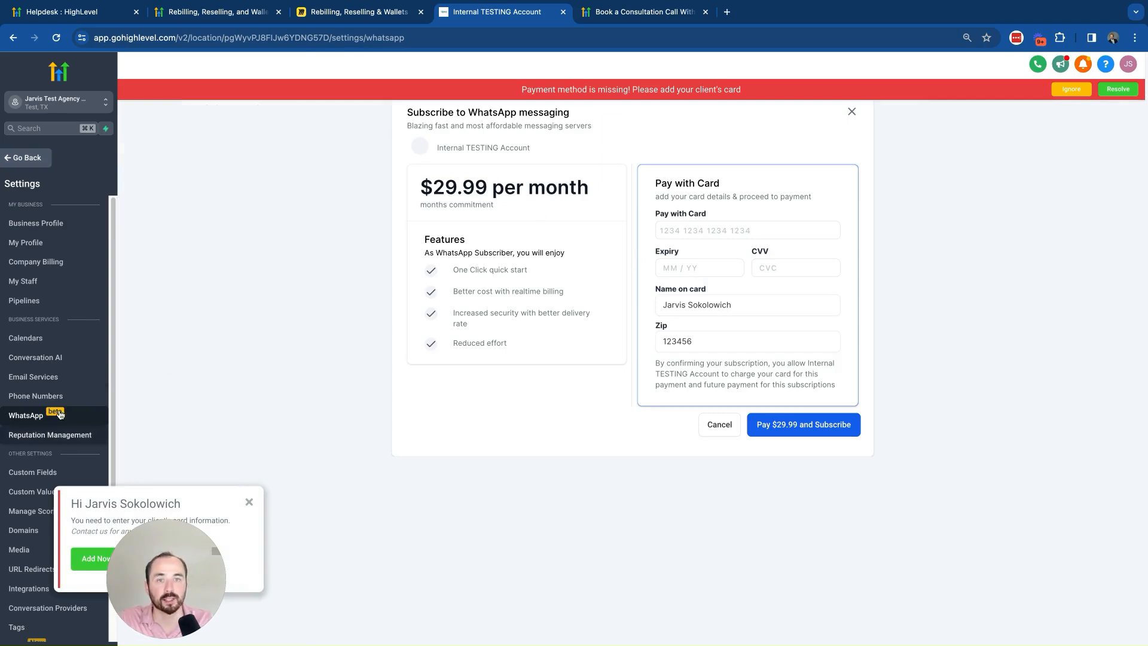
Switch back from the sub-account to the agency view and open the Reselling page
left_click(88, 108)
left_click(202, 139)
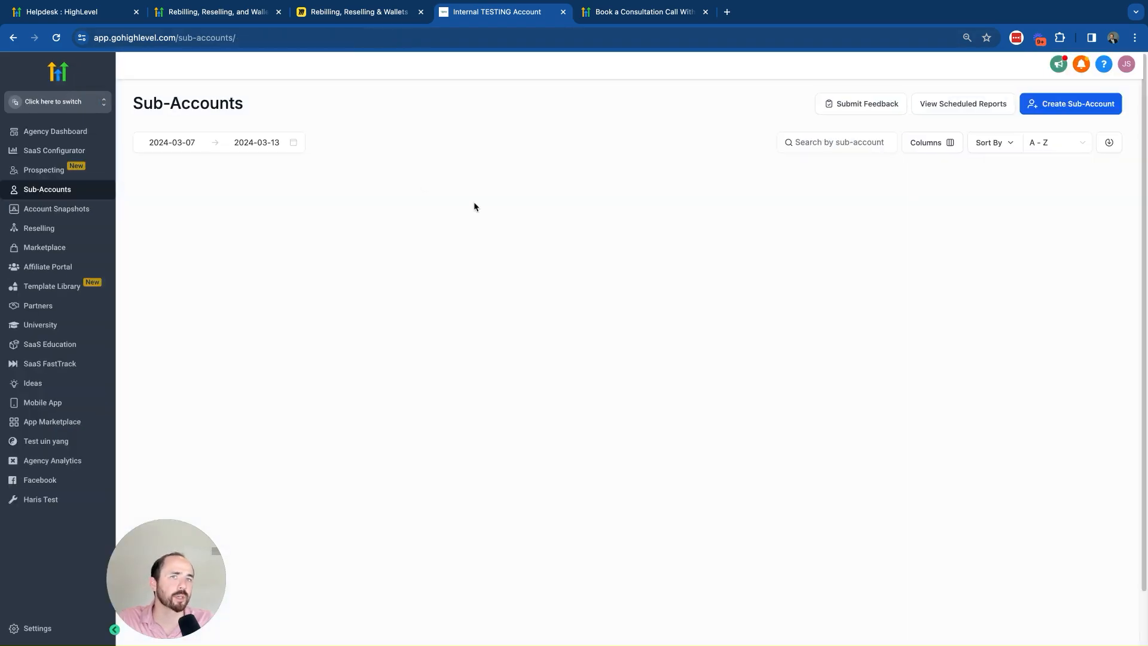
left_click(42, 228)
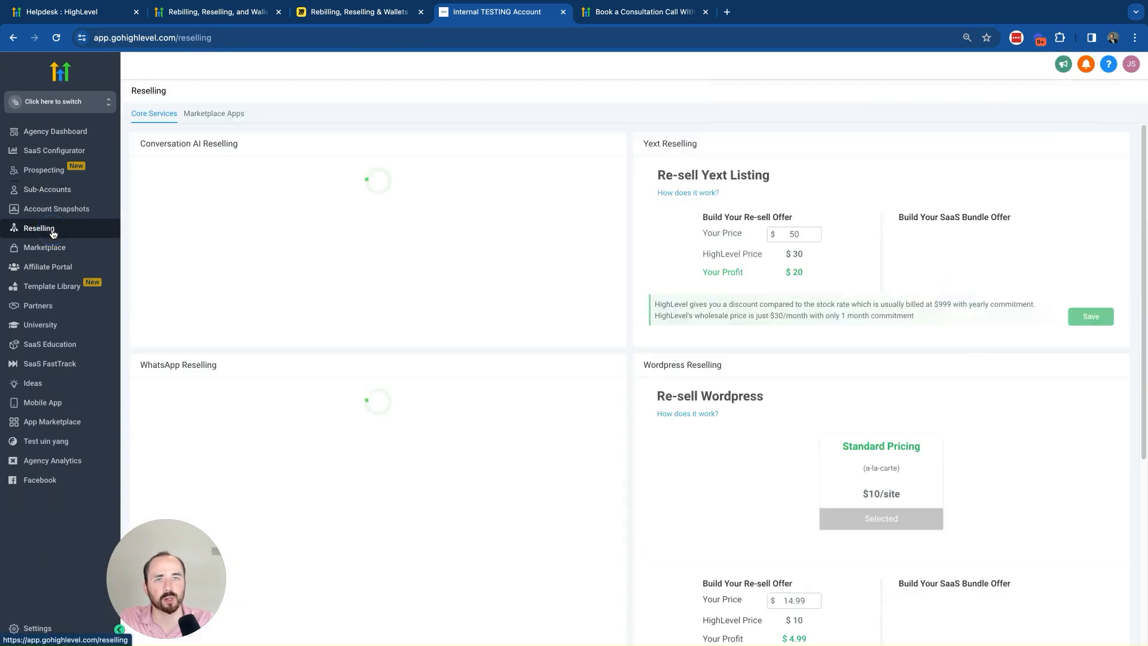
Find the test agency account among the sub-accounts and open its client management page at the reselling options
left_click(68, 192)
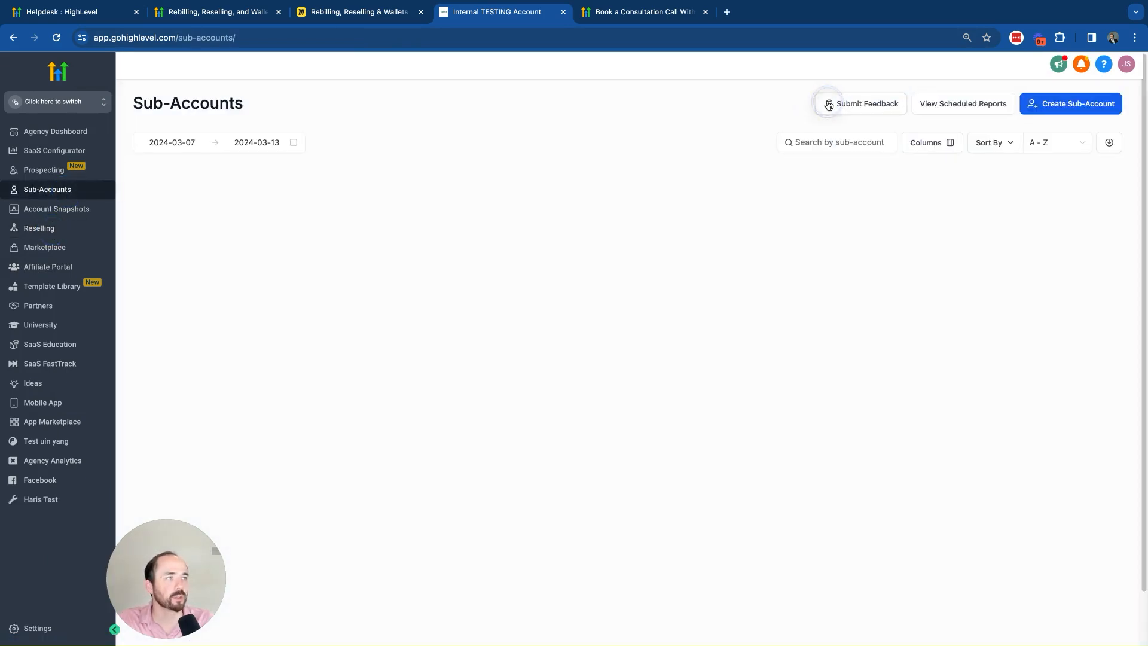
left_click(825, 141)
type("jarvis")
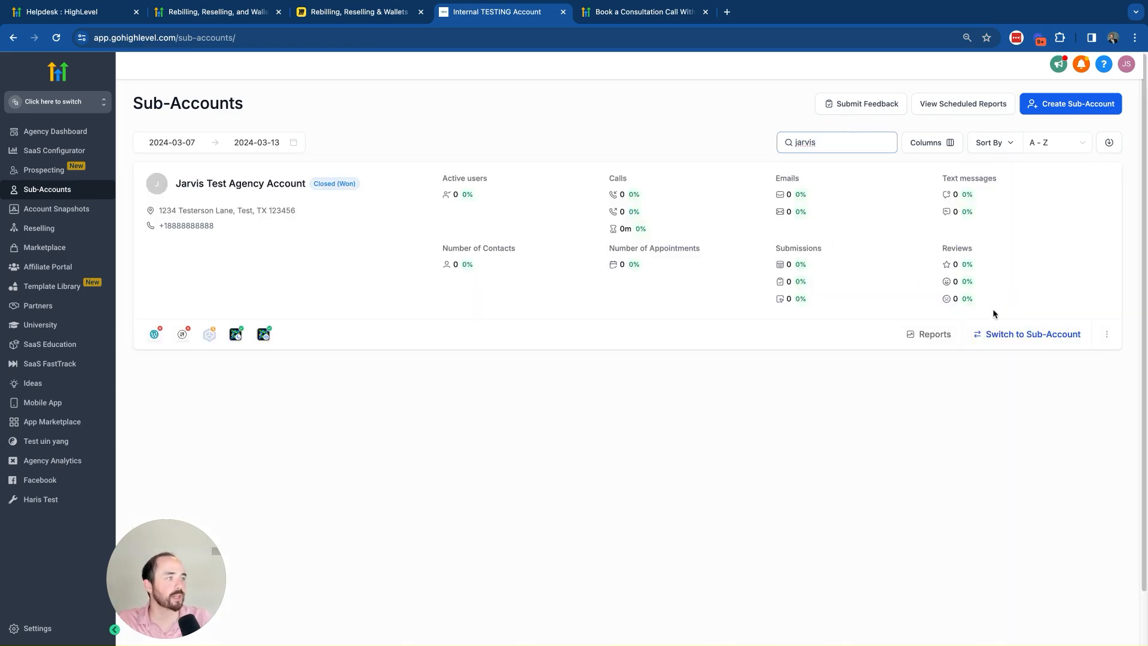
left_click(1104, 336)
left_click(1083, 354)
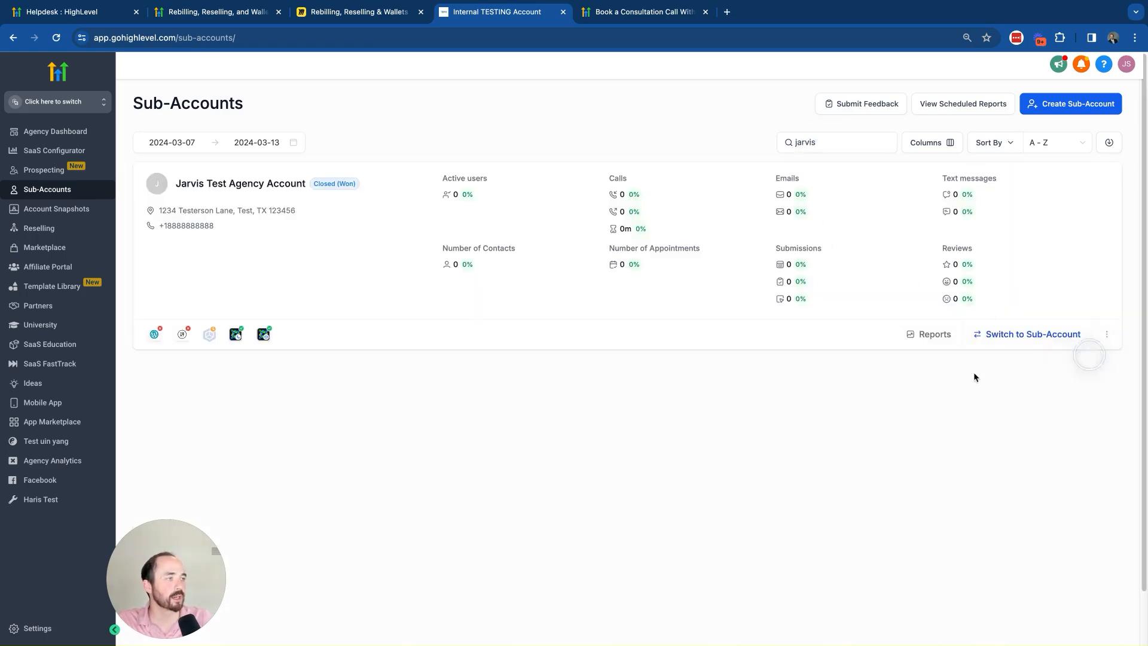
scroll(392, 435, "down", 10)
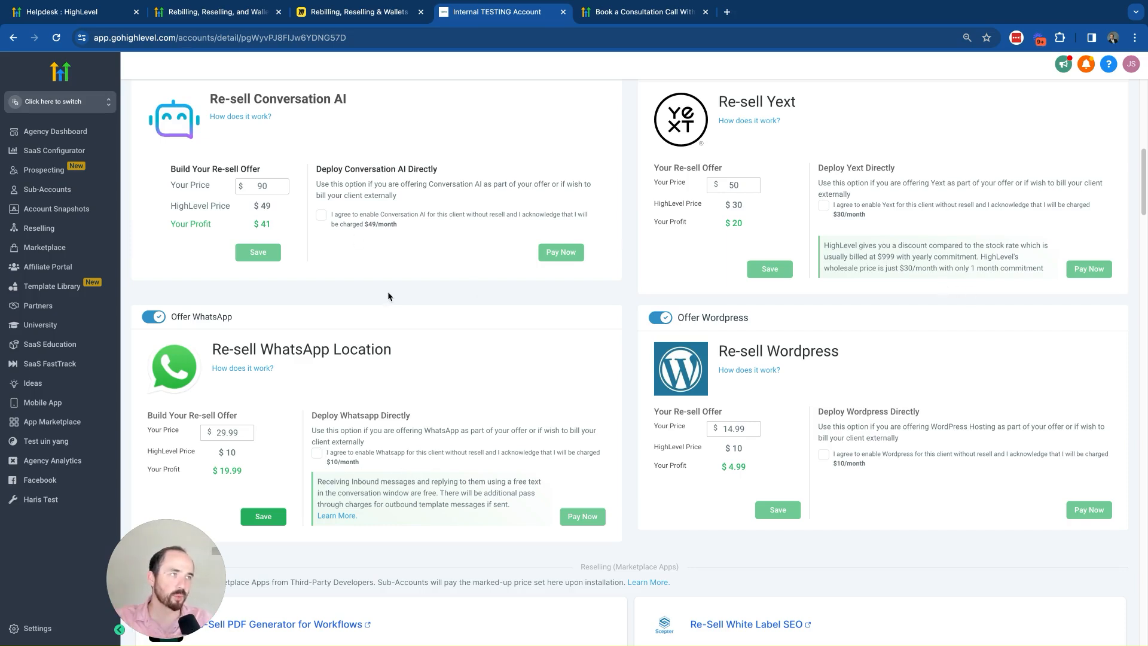
Return to the help article on rebilling and reselling and enlarge the Direct Deployment diagram
left_click(82, 12)
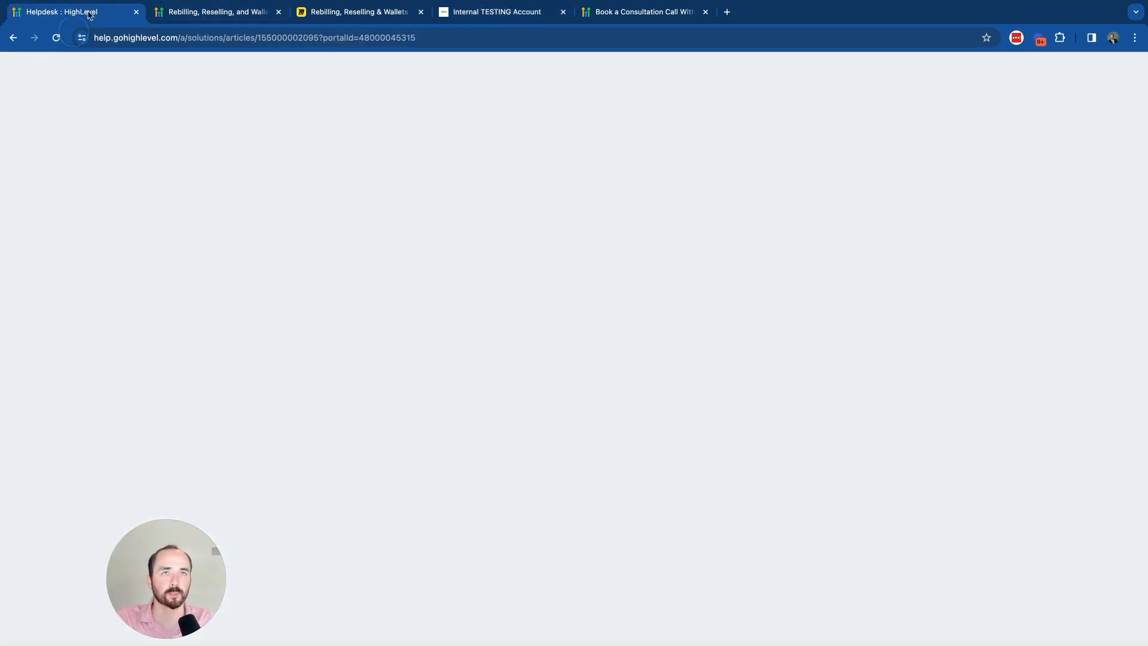
left_click(205, 19)
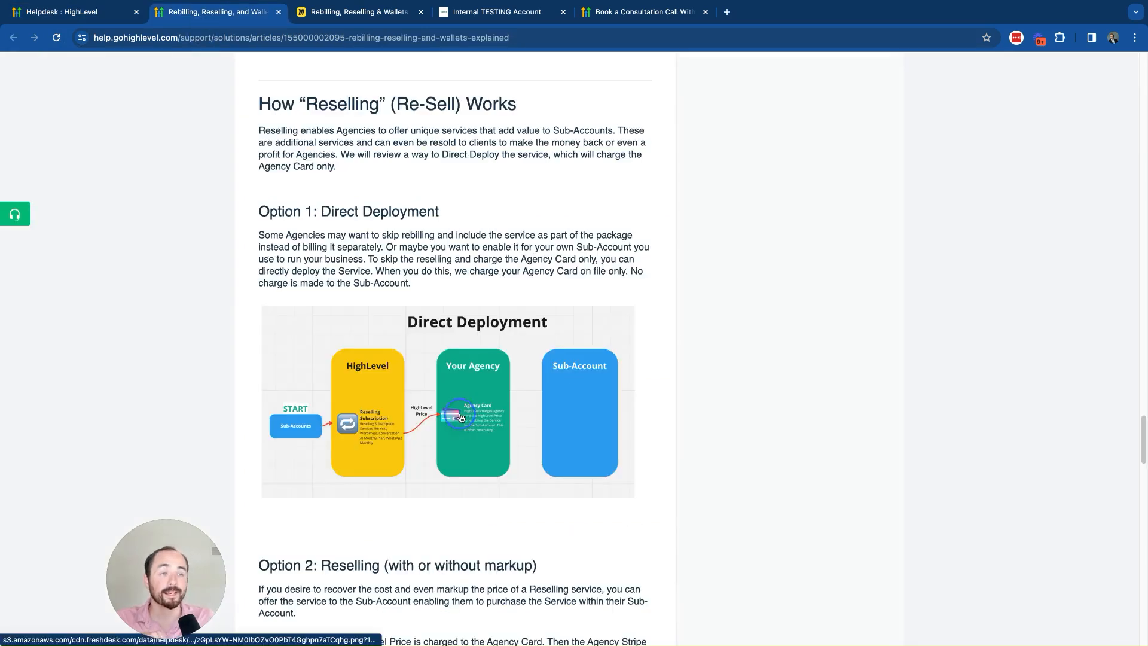
left_click(456, 370)
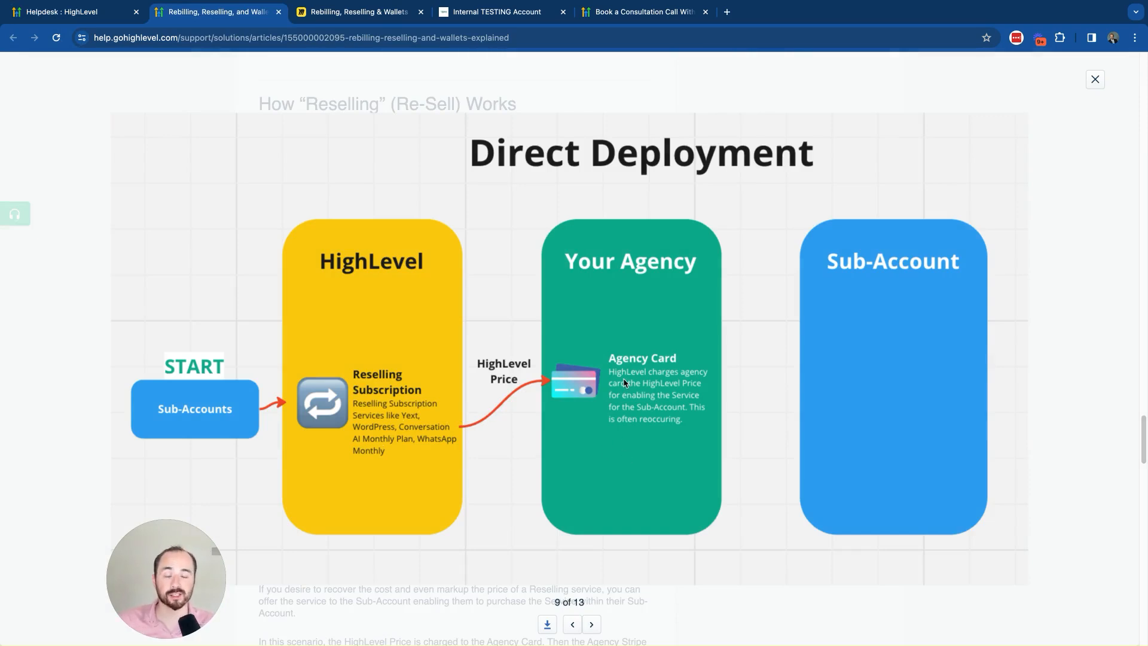
Close the enlarged Direct Deployment diagram and enlarge the Reselling diagram under Option 2 of the help article
left_click(90, 426)
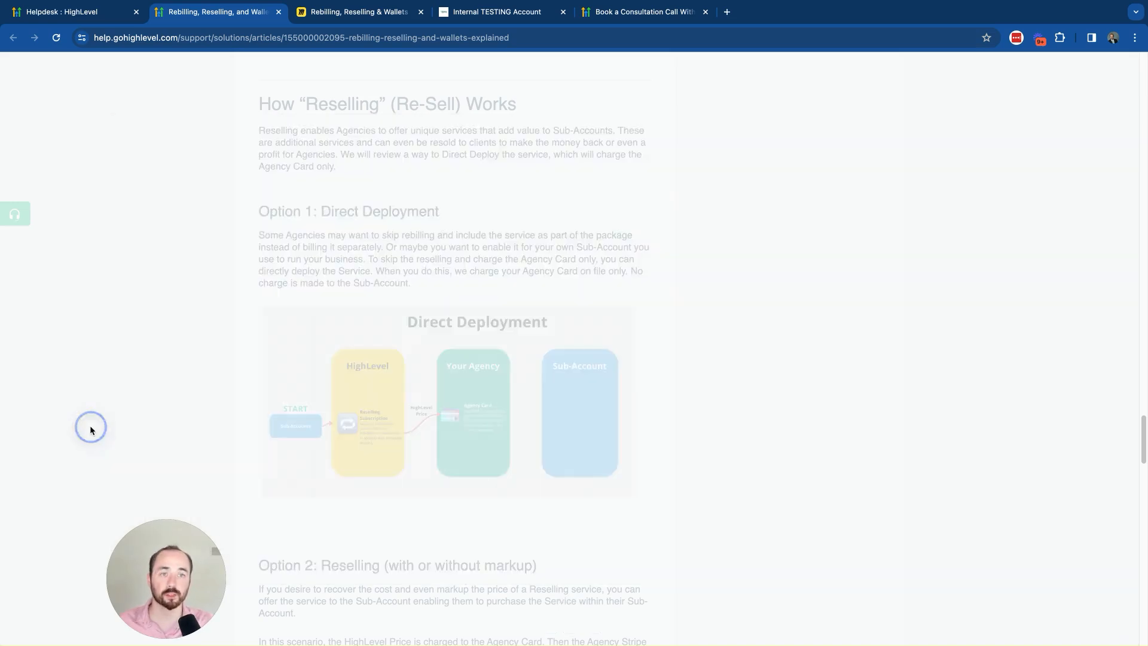
scroll(573, 438, "down", 3)
scroll(573, 437, "down", 2)
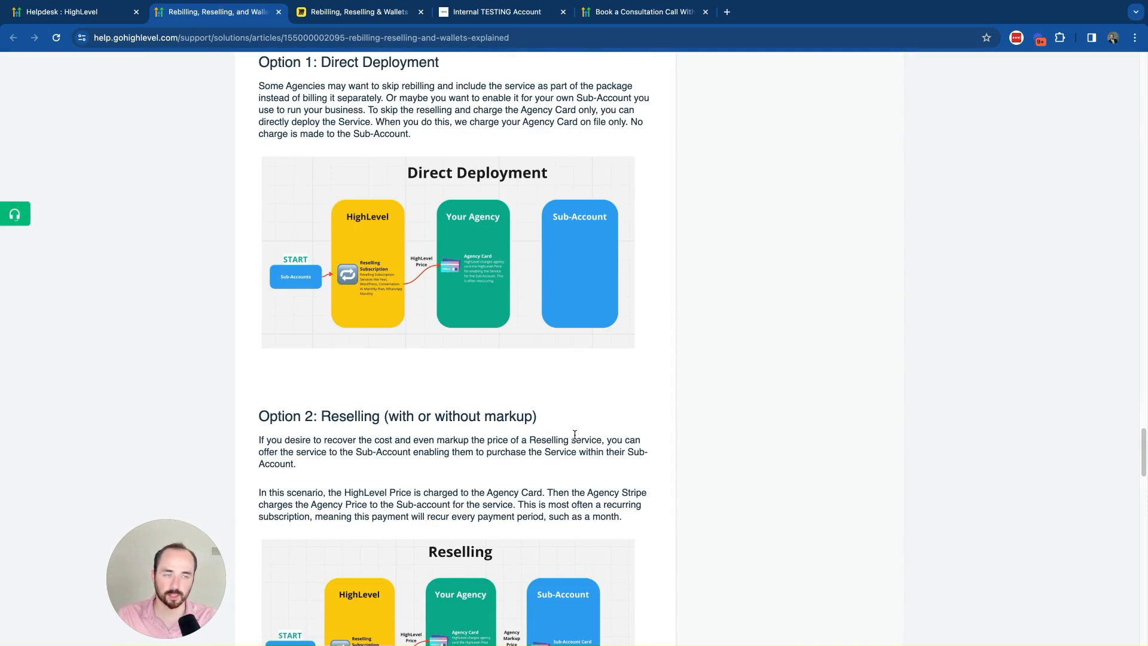
scroll(574, 434, "down", 2)
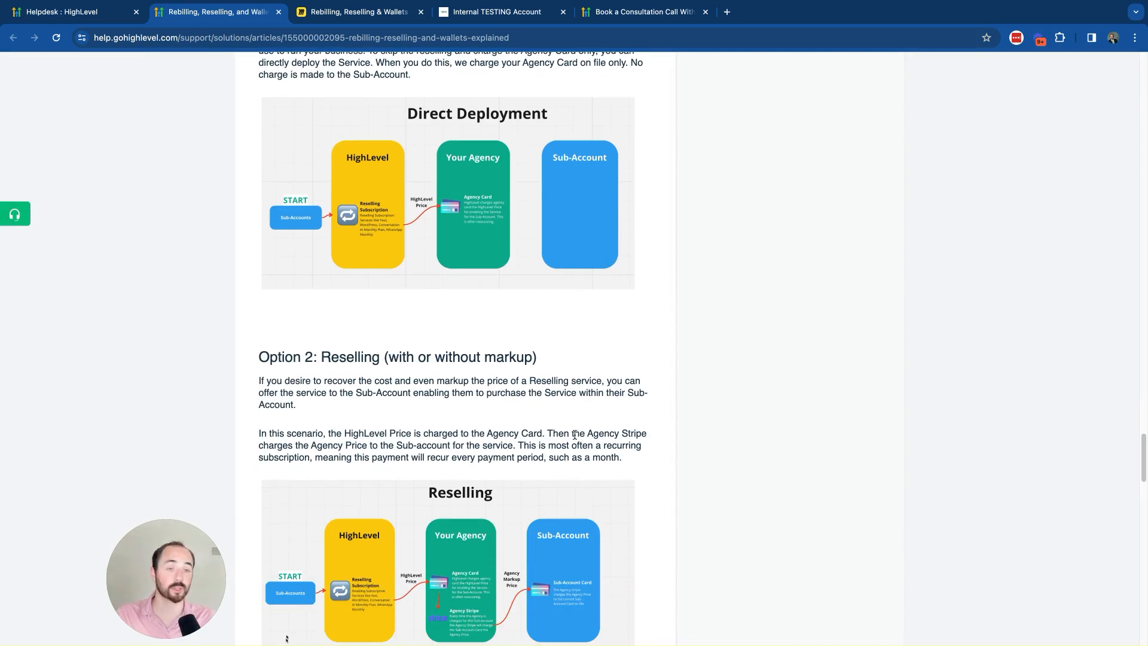
scroll(575, 435, "down", 1)
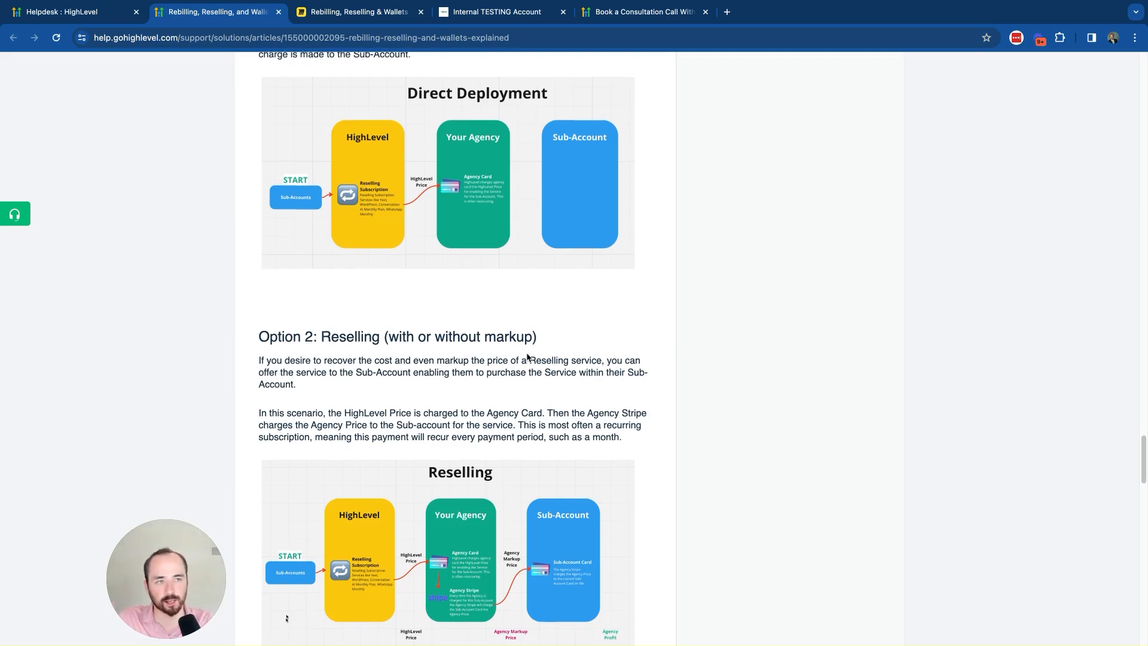
scroll(529, 275, "down", 7)
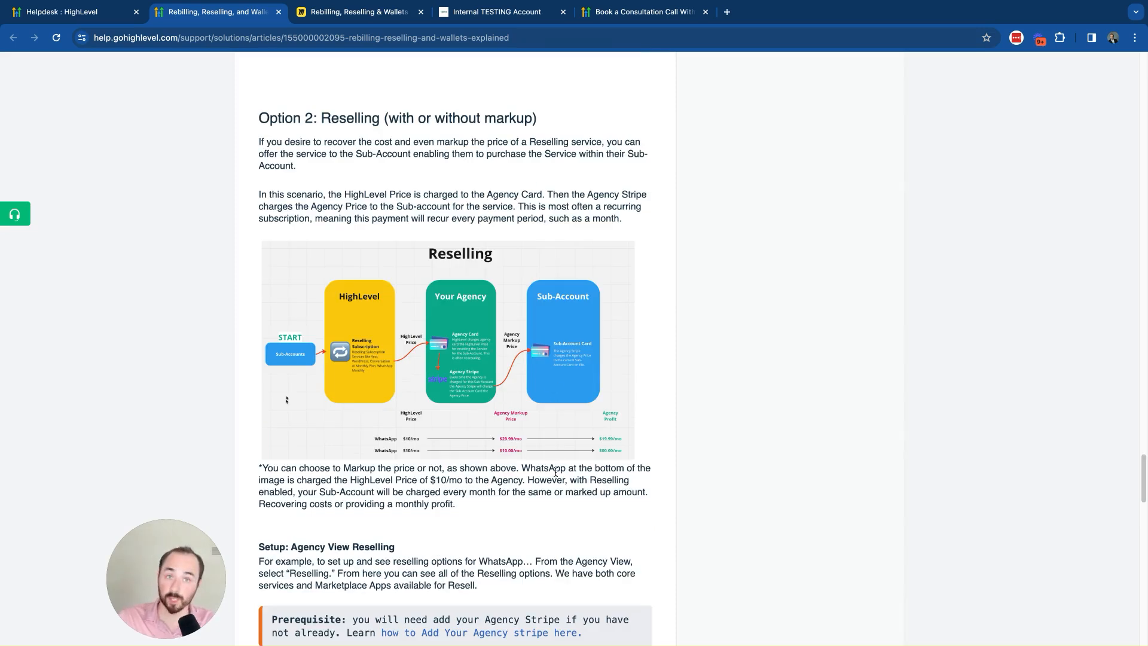
left_click(444, 356)
Switch to the HighLevel app, open the agency's Reselling page, and return to the enlarged Reselling diagram in the help article
left_click(522, 12)
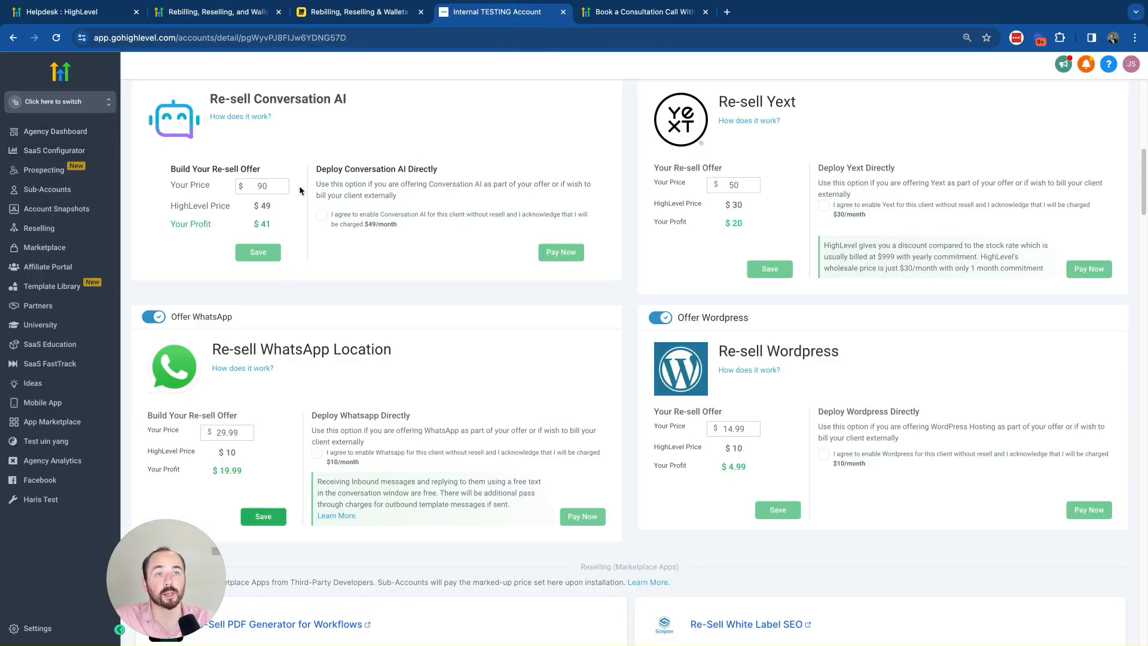
left_click_drag(270, 177, 124, 206)
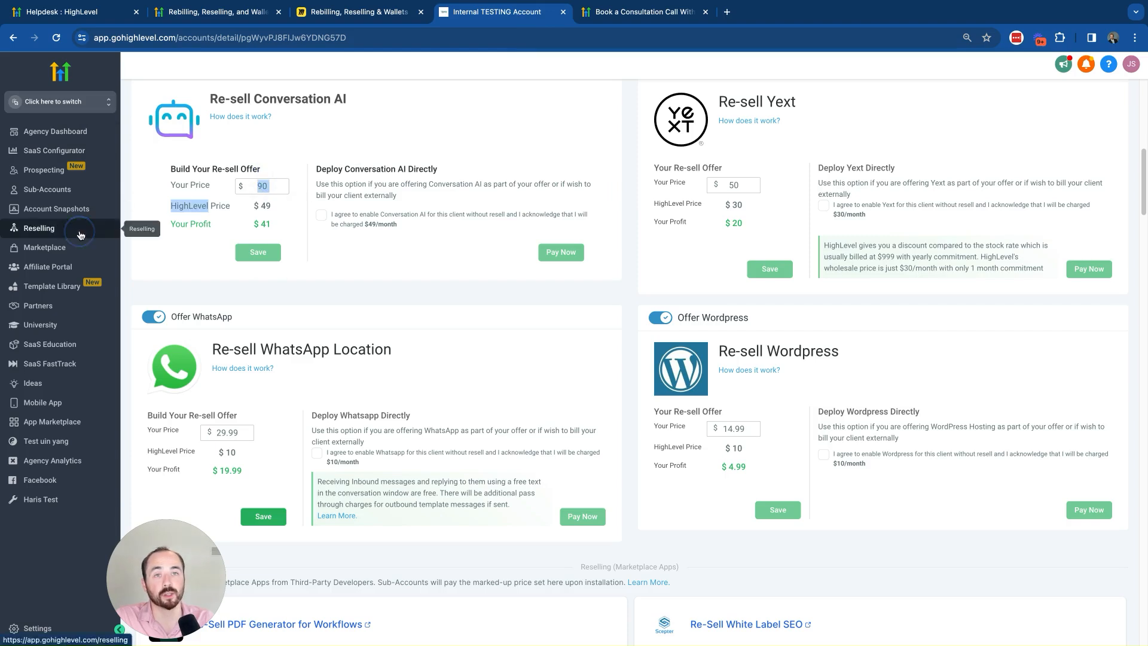
left_click(110, 228)
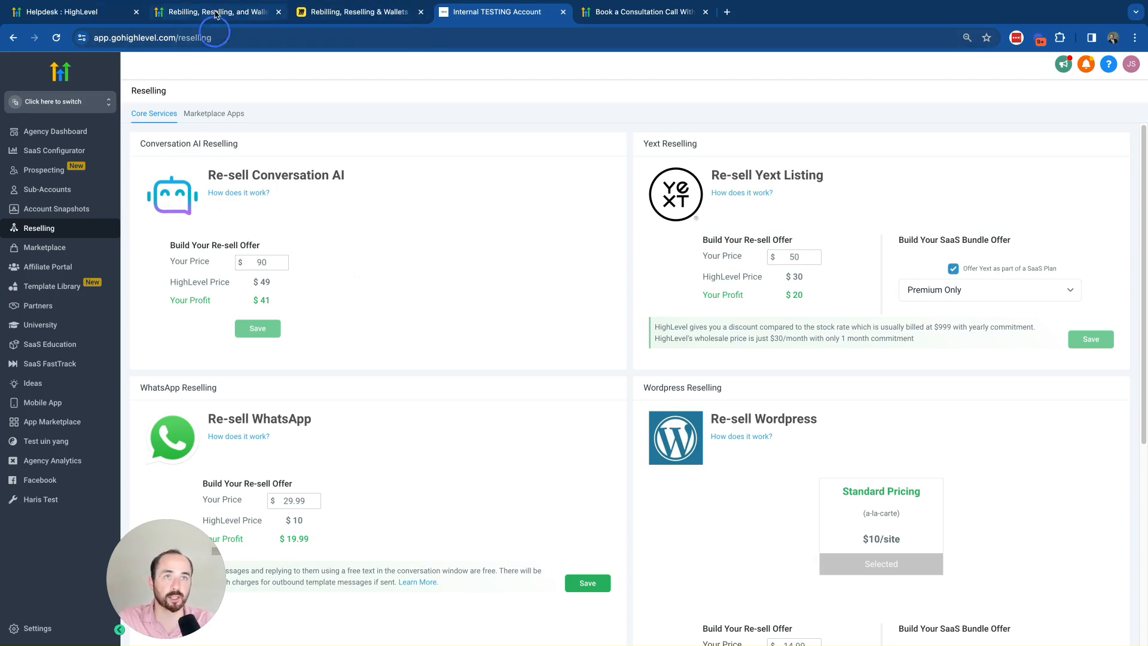
left_click(177, 18)
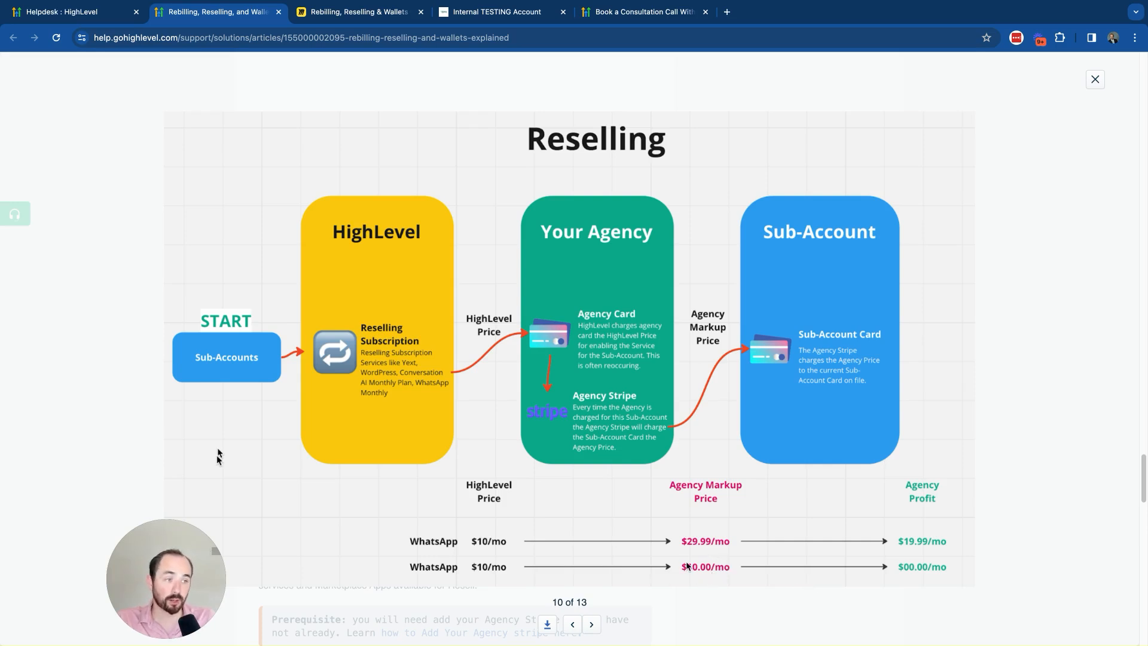
On the agency's Reselling page in the HighLevel app, set the WhatsApp resell price to $10 and save it
left_click(501, 12)
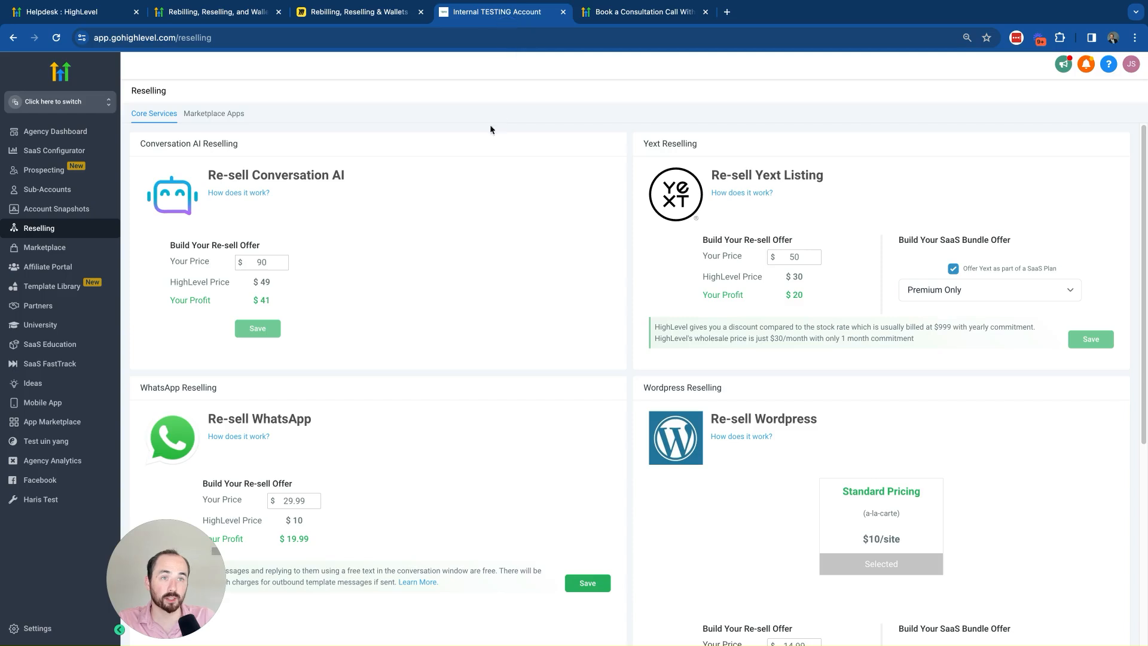
double_click(297, 503)
type("10")
left_click(573, 584)
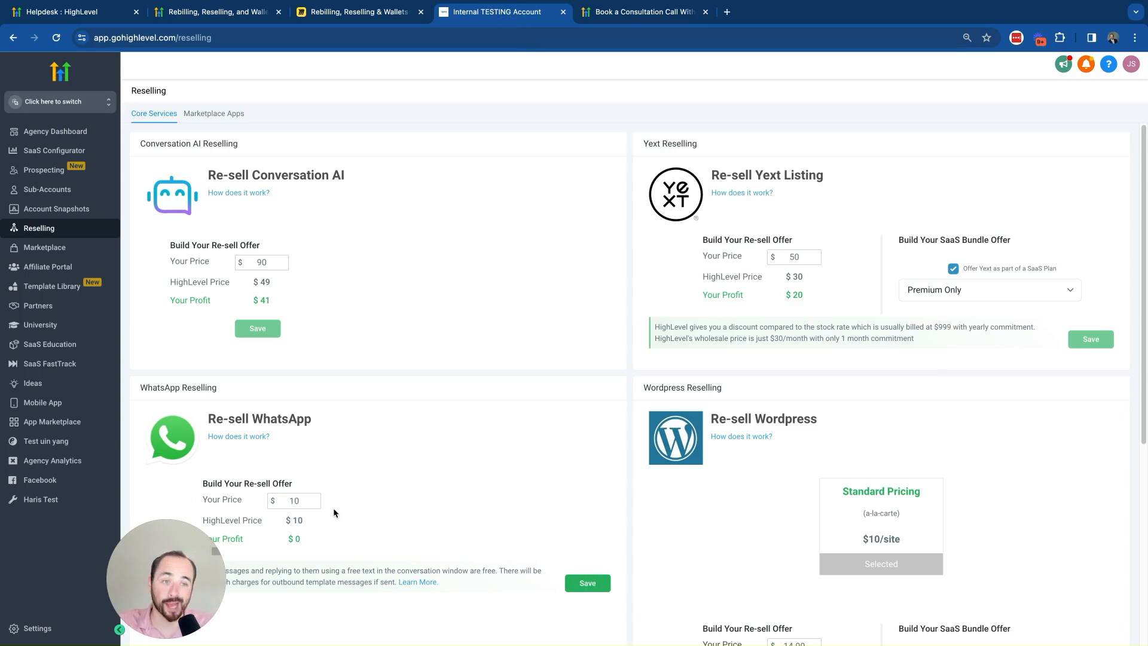
Set the WhatsApp resell price to $29.99 and save the offer
double_click(303, 499)
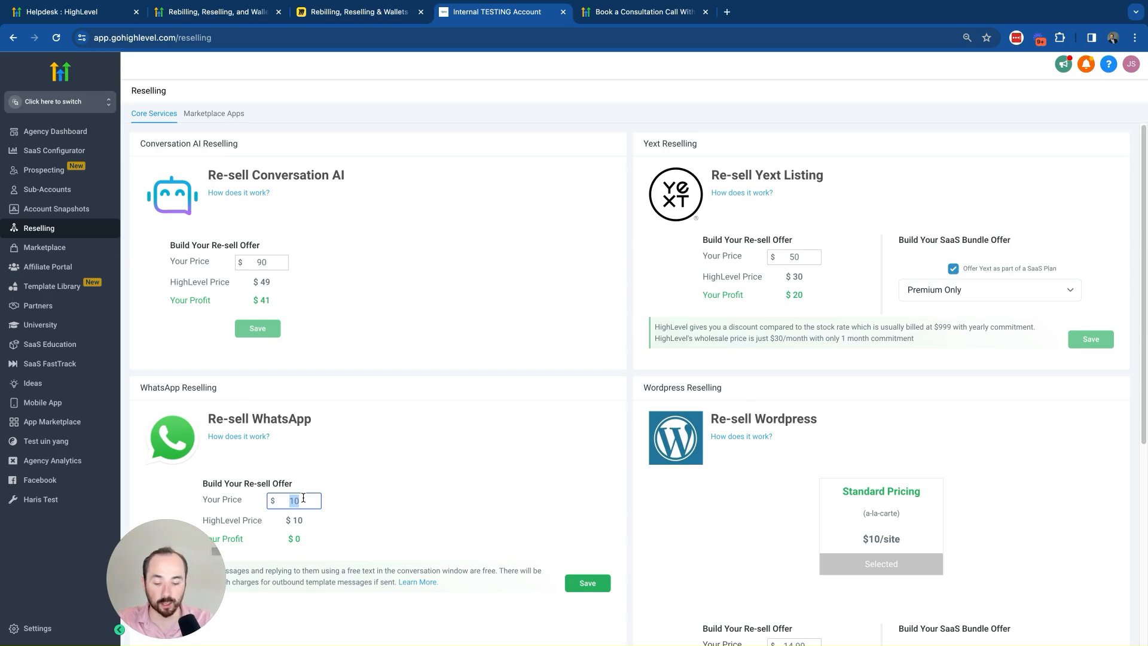
type("29.99")
left_click(547, 531)
left_click(591, 584)
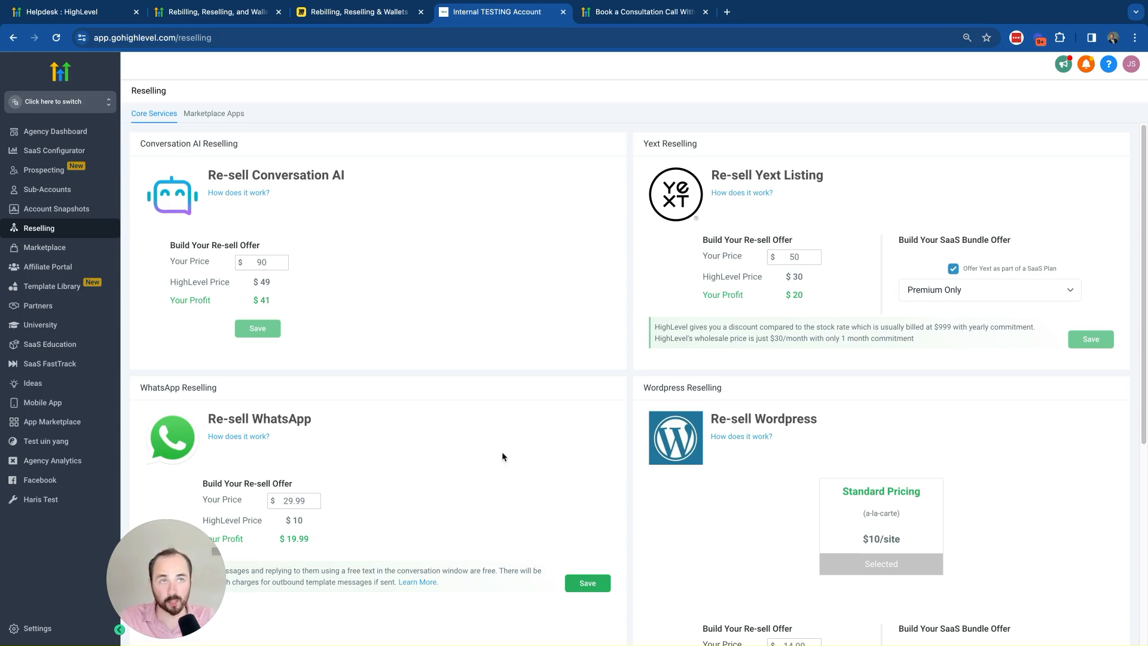
Return to the help article, close the enlarged Reselling diagram, and review the Agency View Reselling setup instructions and screenshots
left_click(359, 12)
left_click(241, 18)
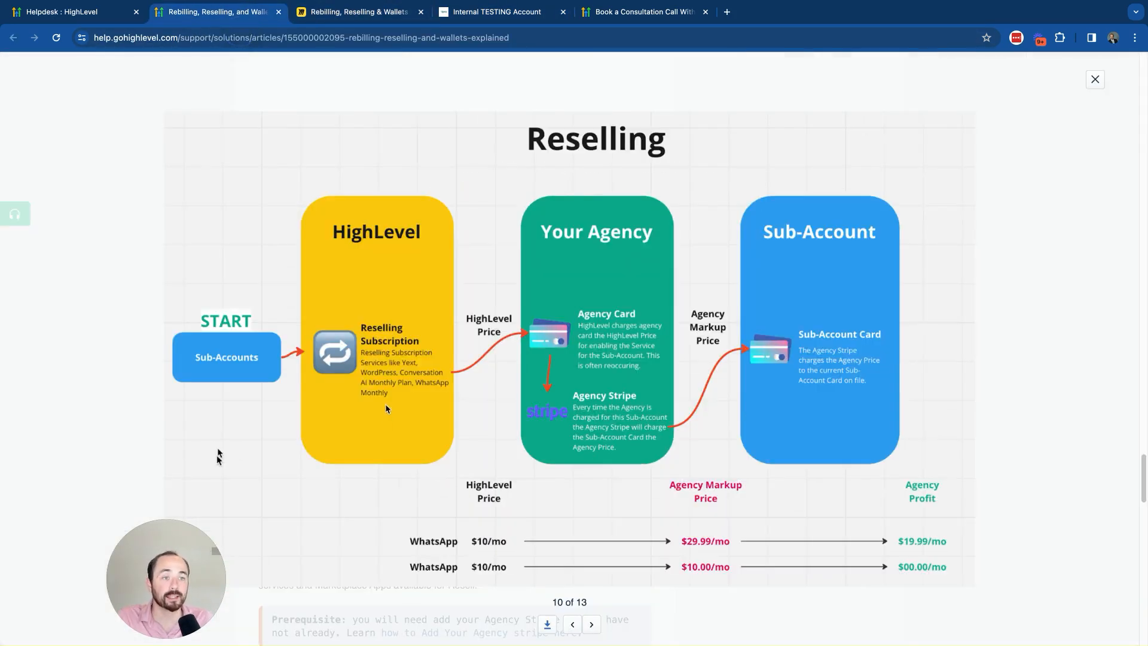
left_click(120, 431)
scroll(418, 466, "down", 8)
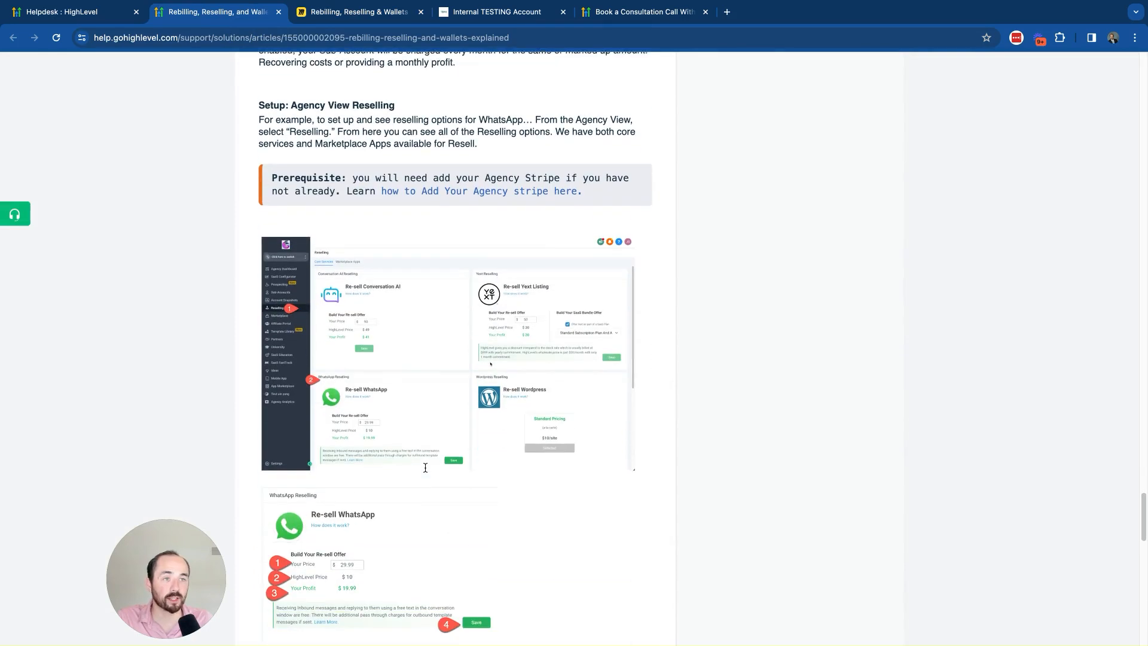
scroll(455, 495, "down", 5)
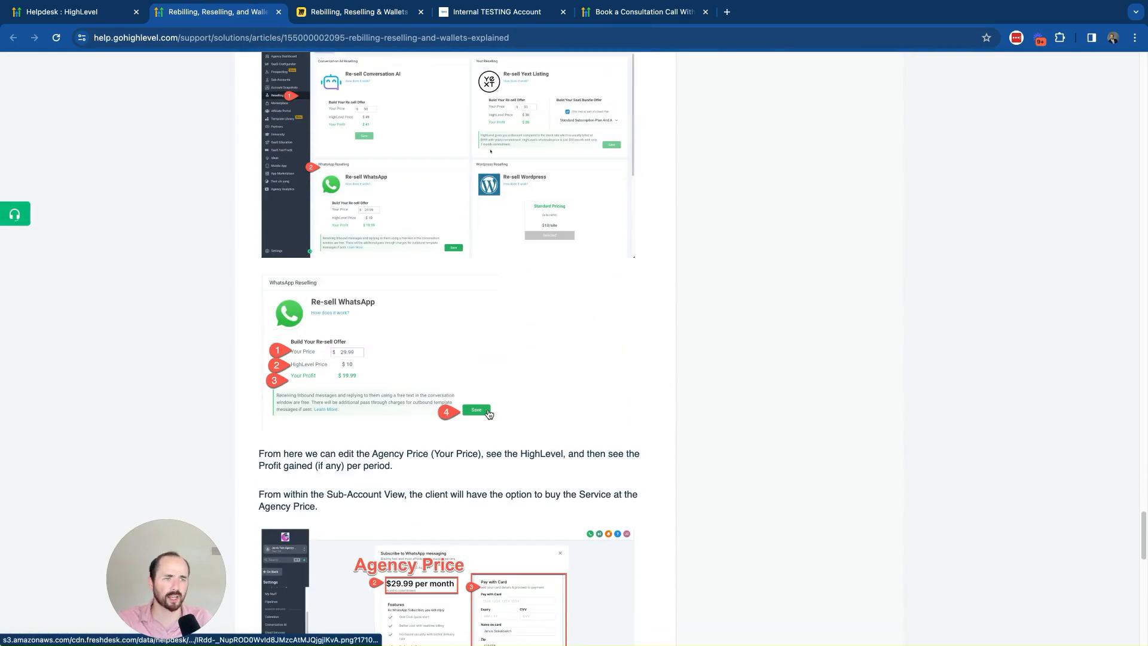
scroll(475, 487, "down", 4)
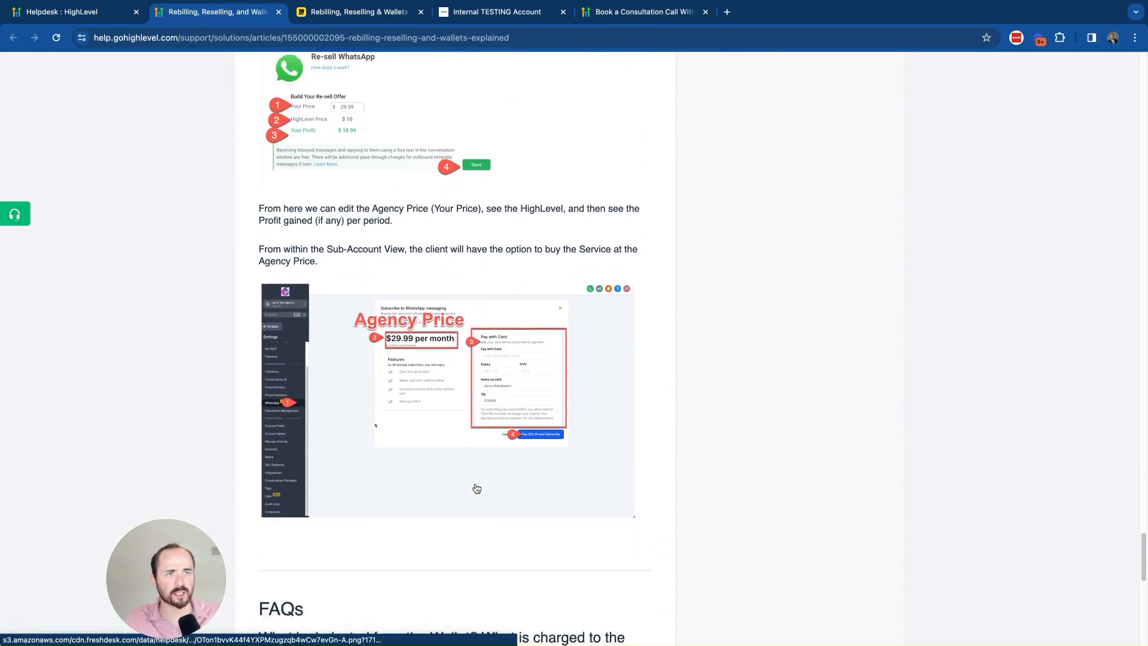
Read the article's FAQs on wallet deductions, Stripe fees, wallet reloading, card settings, negative balances and enabling services
scroll(476, 487, "down", 4)
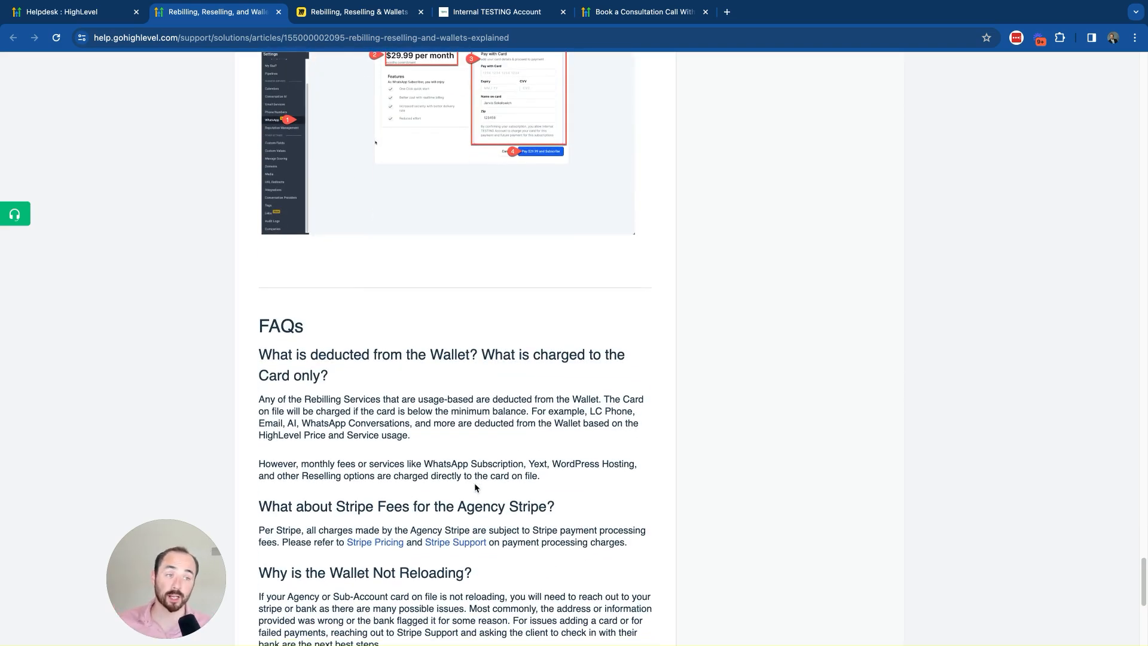
scroll(474, 487, "down", 1)
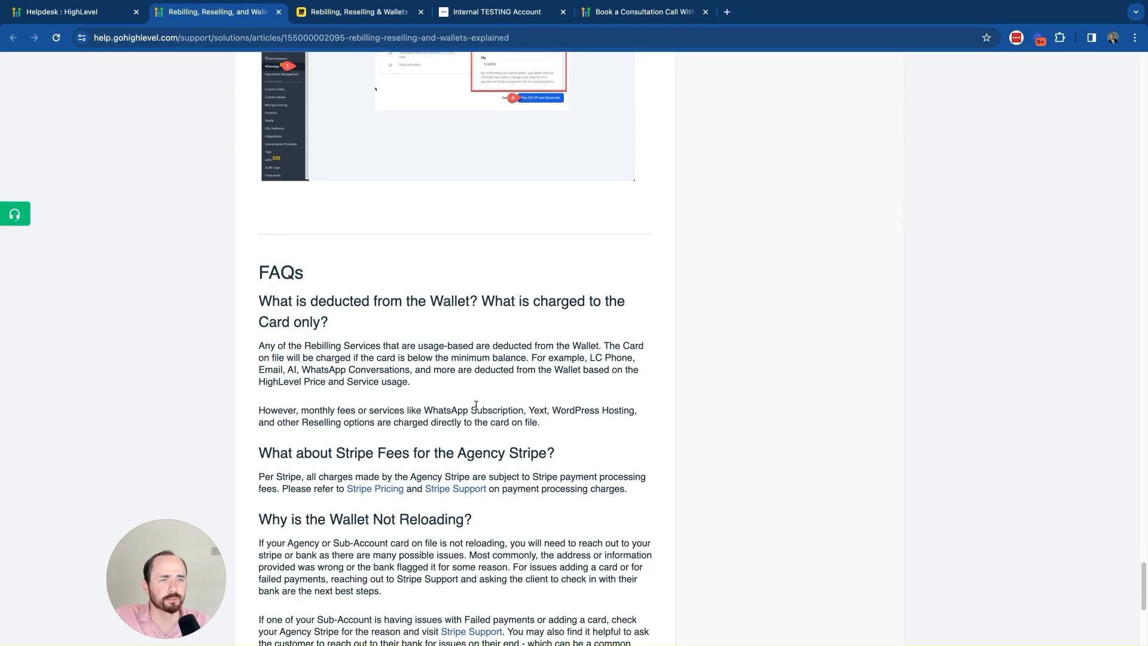
scroll(476, 404, "down", 3)
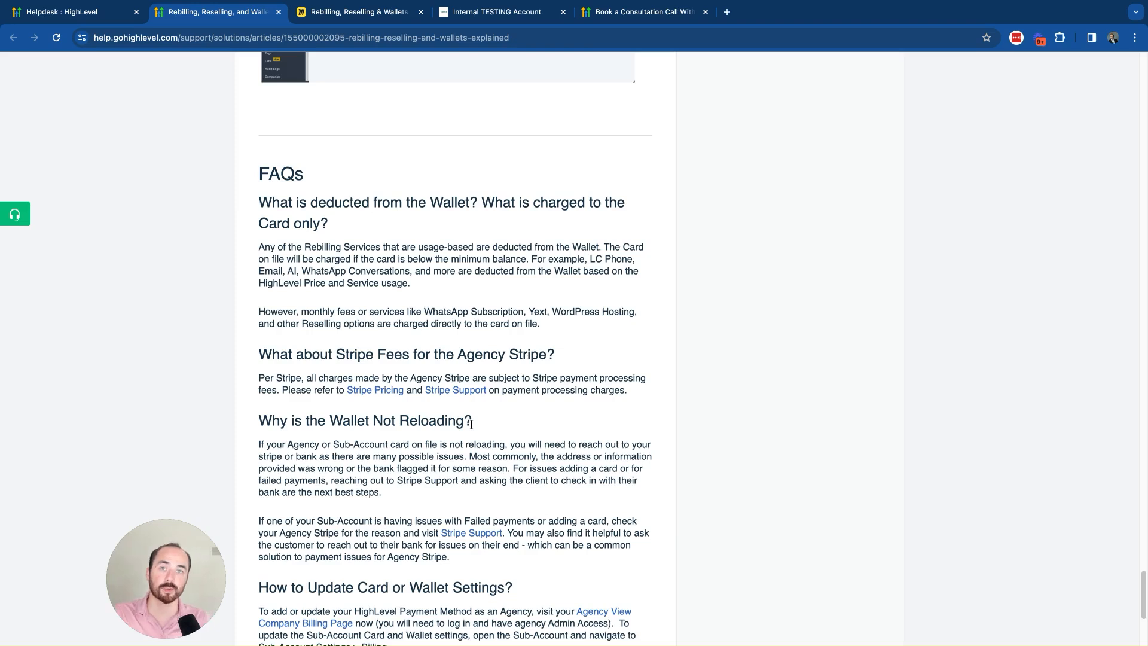
scroll(471, 424, "down", 3)
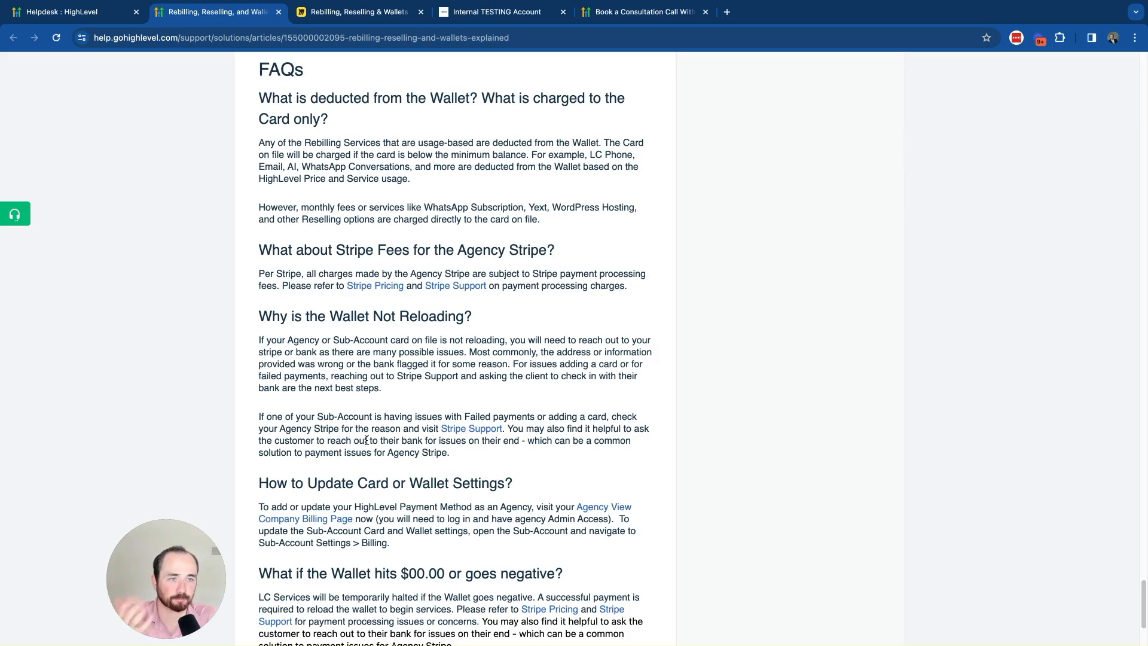
scroll(366, 441, "down", 3)
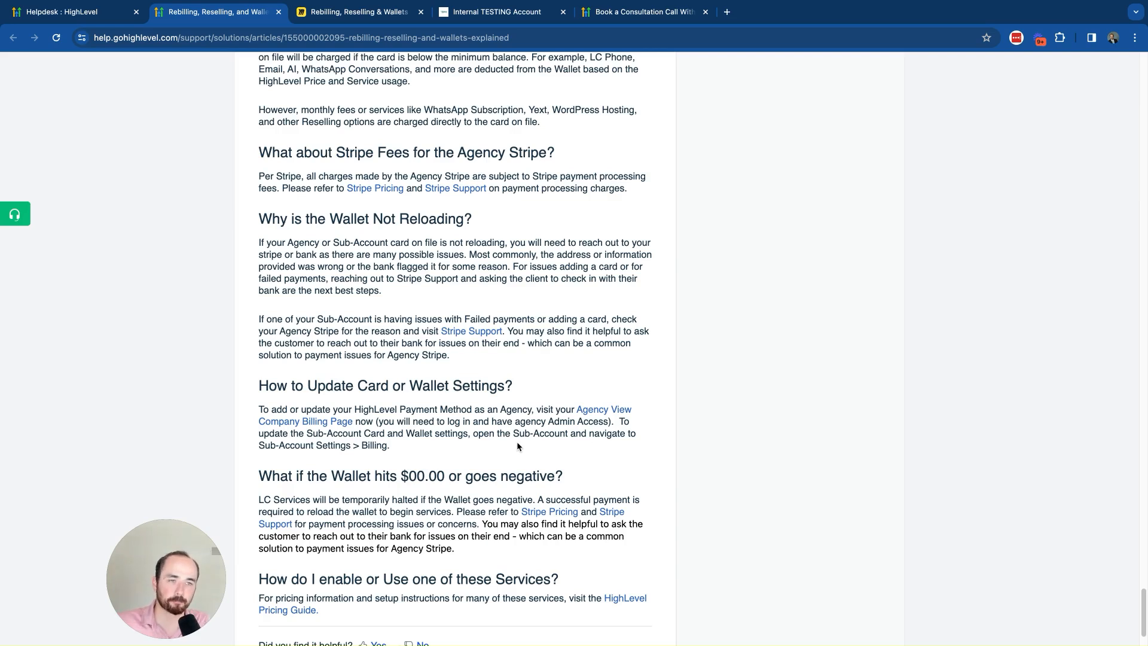
scroll(518, 446, "down", 2)
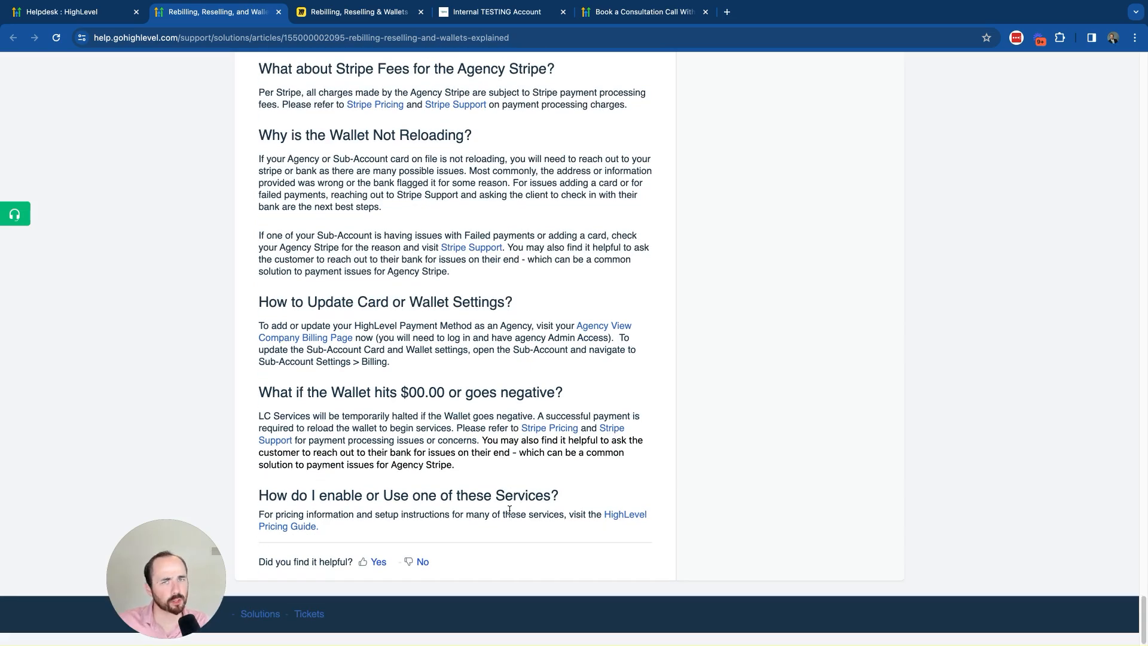